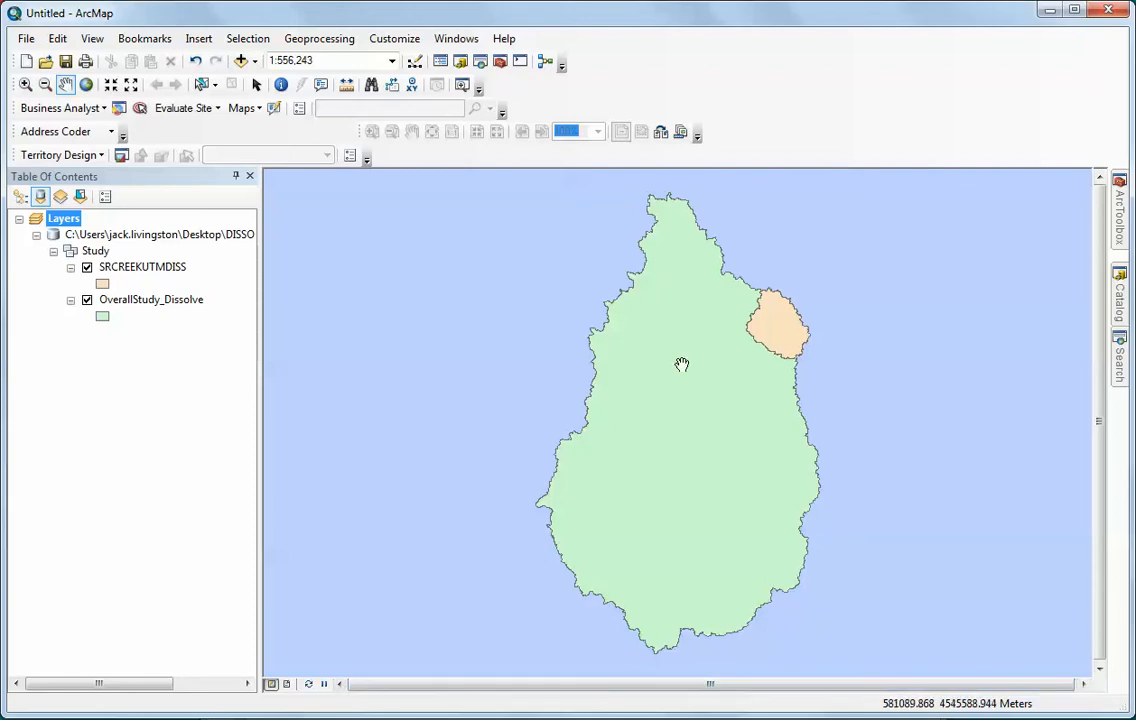
- Create a new model with a Feature Classes iterator and move its elements toward the left side of the canvas
click(545, 62)
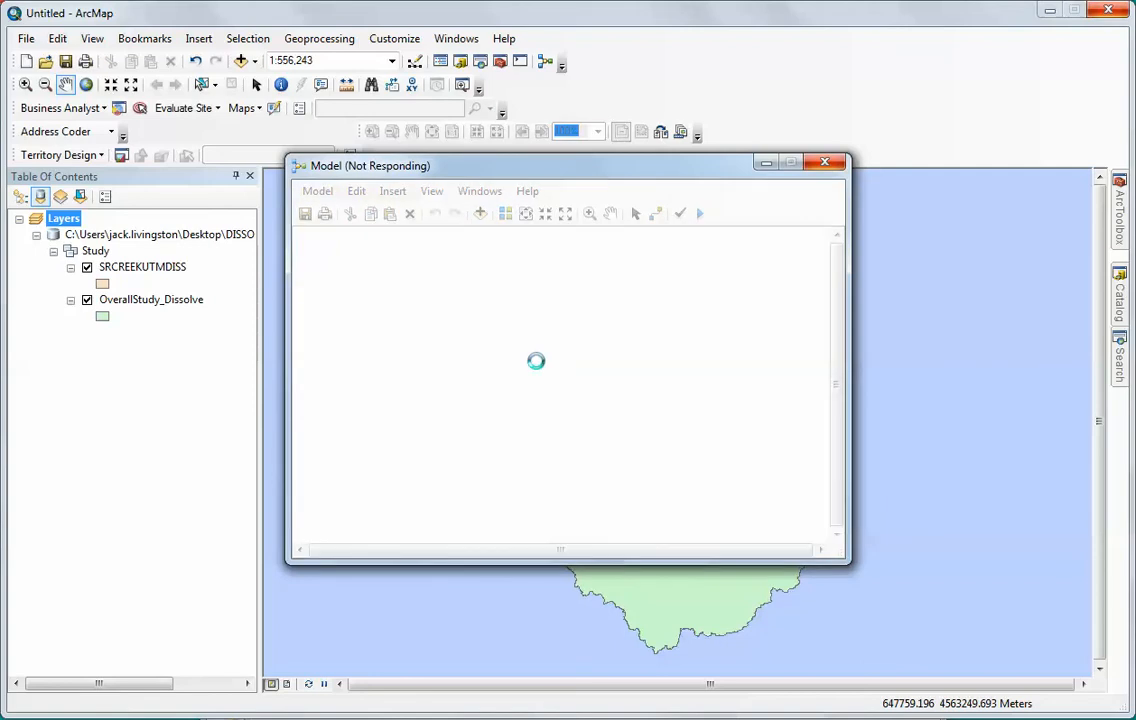
right_click(538, 370)
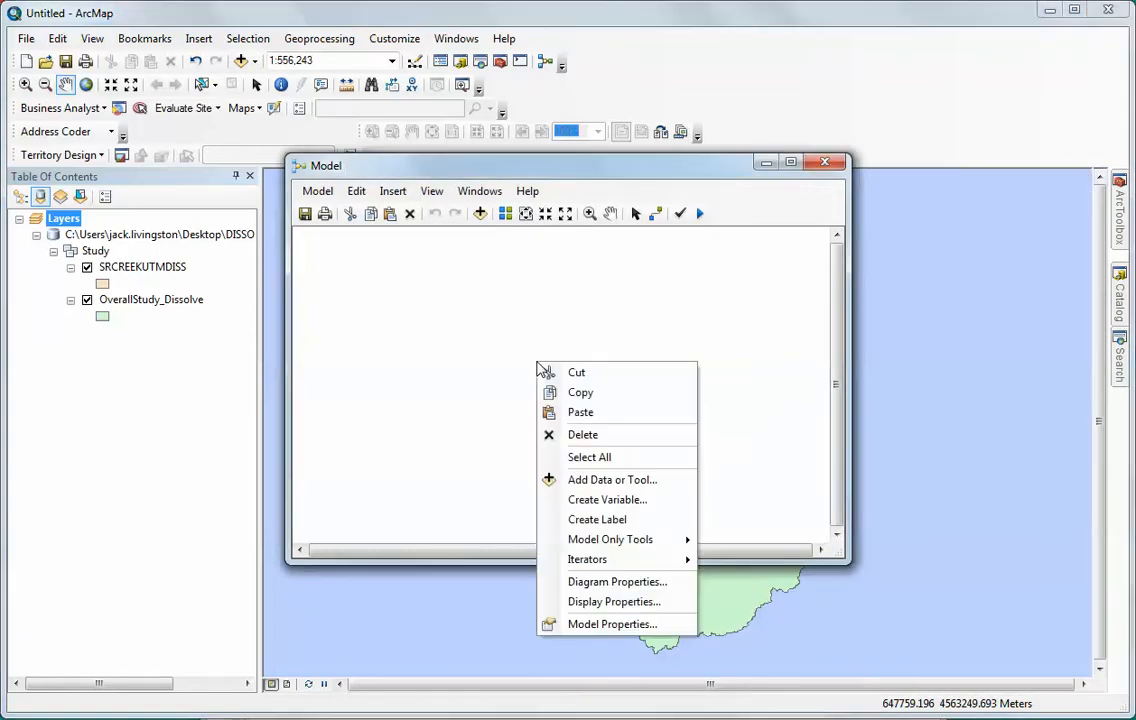
mouse_move(608, 558)
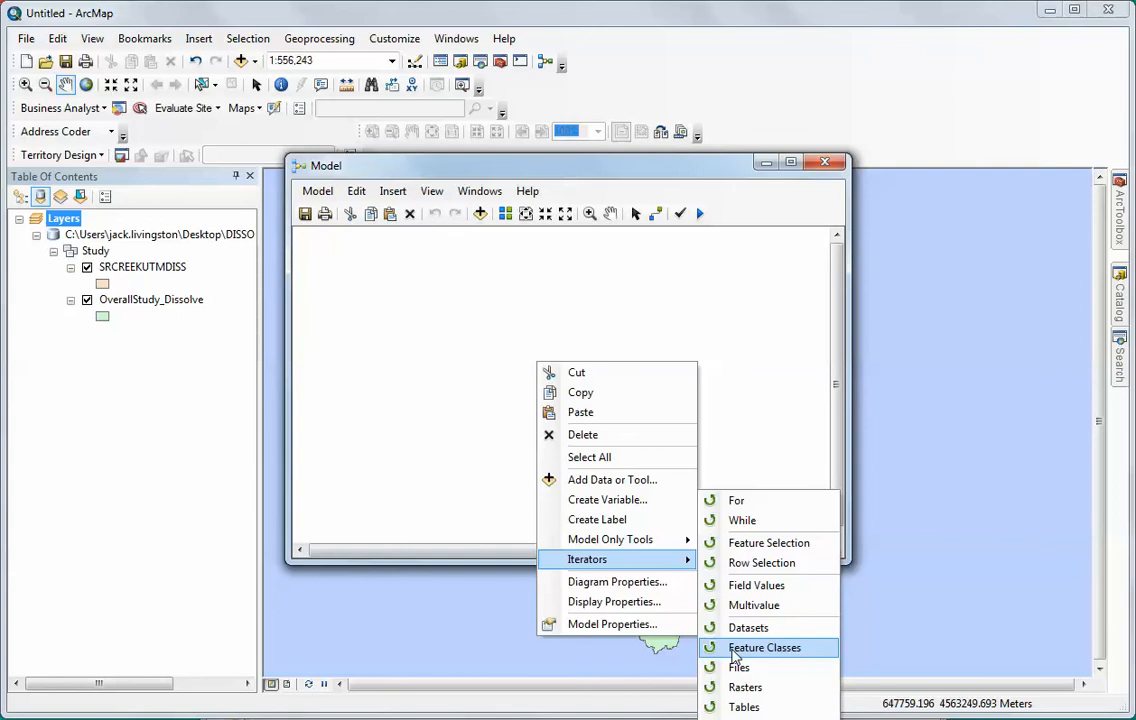
click(764, 648)
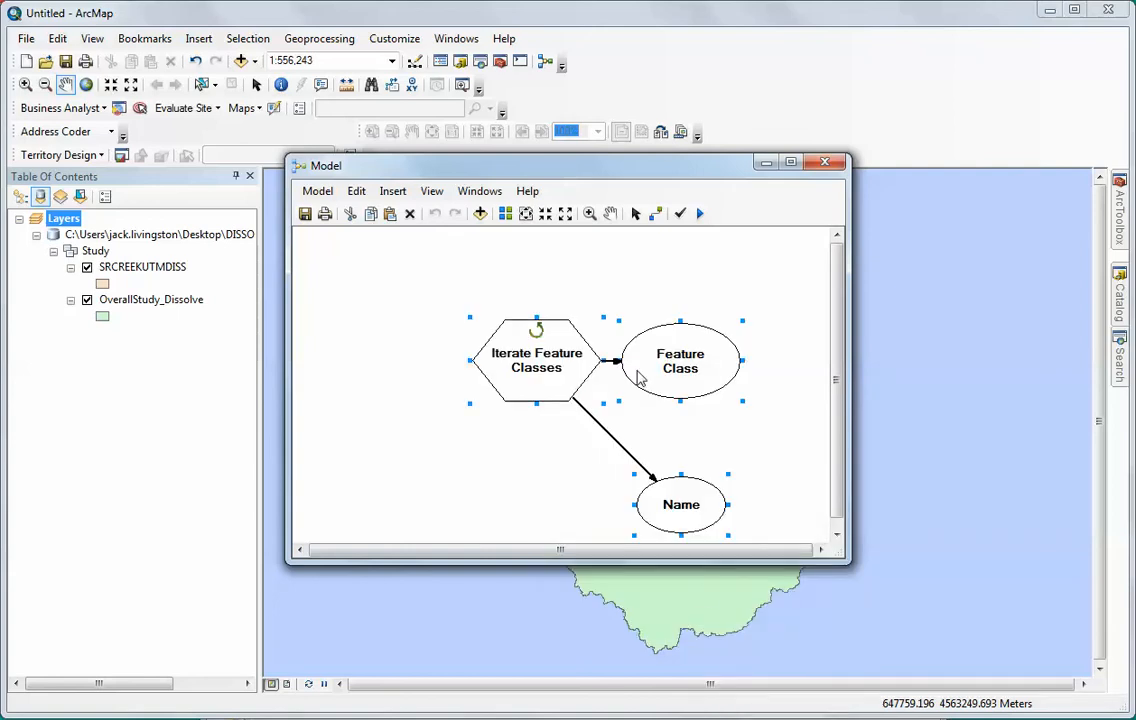
drag(520, 338, 387, 304)
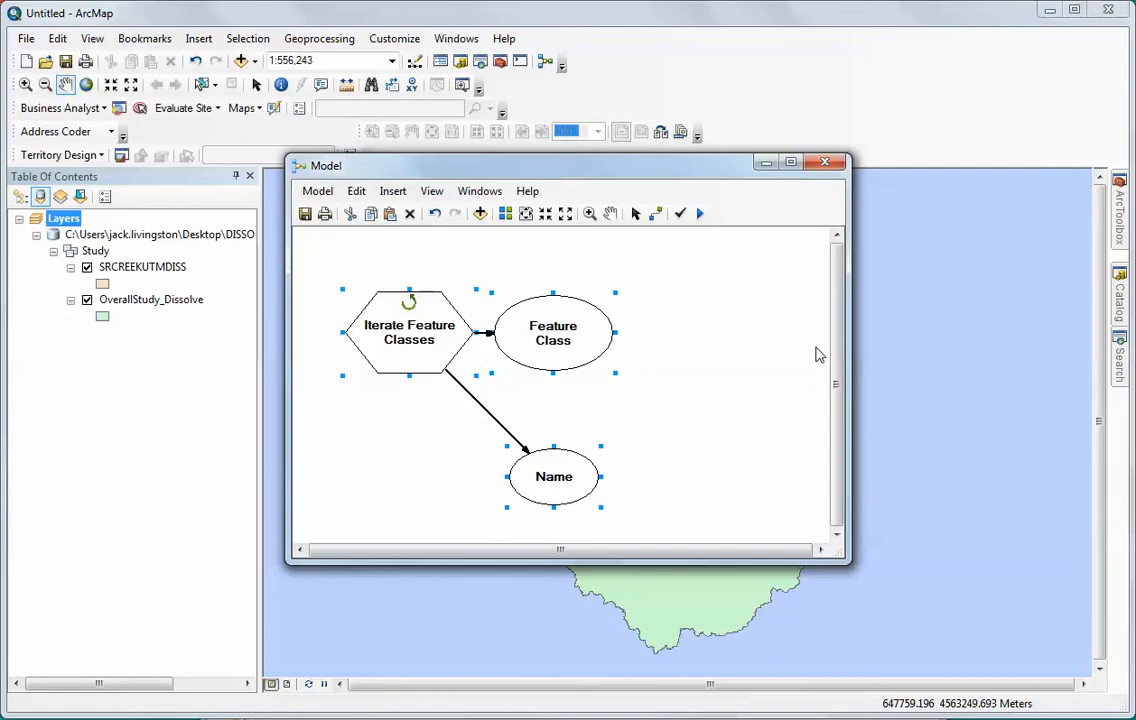
- Add the Clip tool from the Extract analysis toolset beside the Feature Class element and widen the model window to fit it
mouse_move(1119, 242)
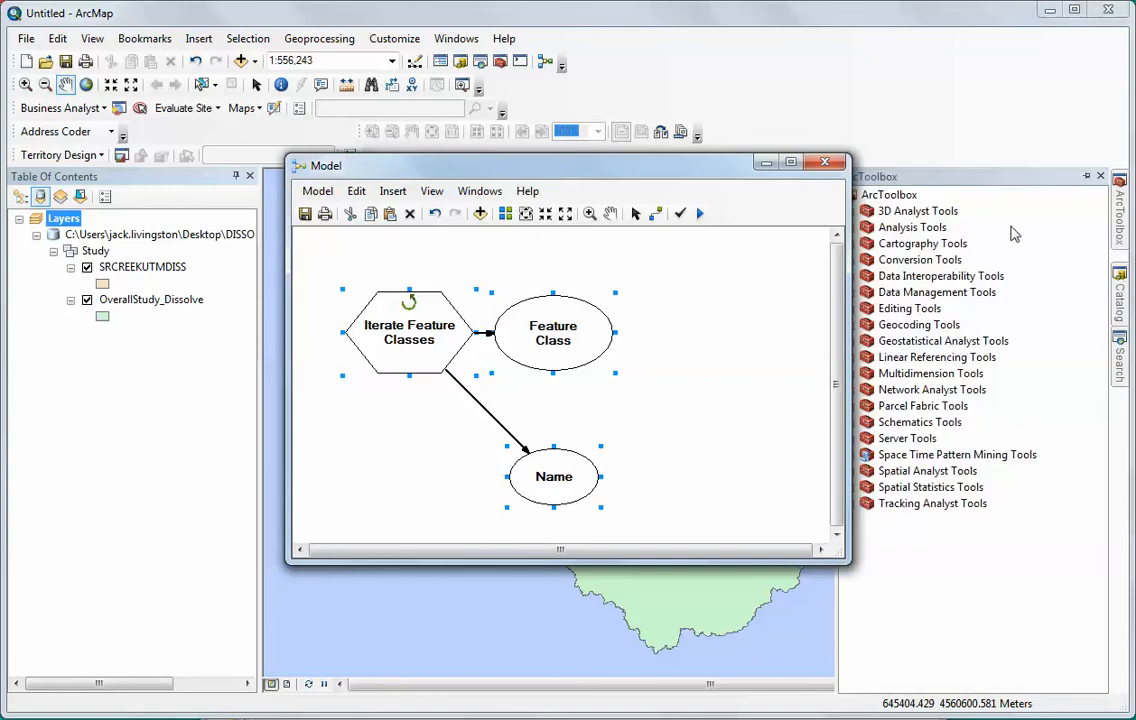
click(938, 228)
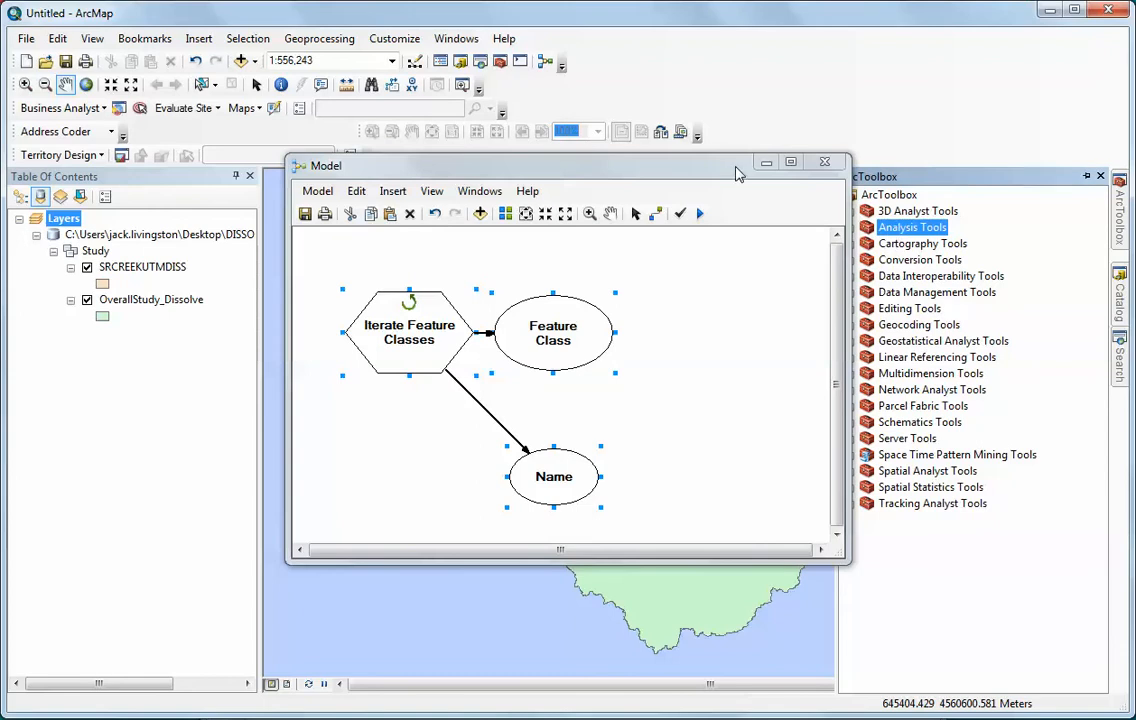
drag(655, 162, 589, 159)
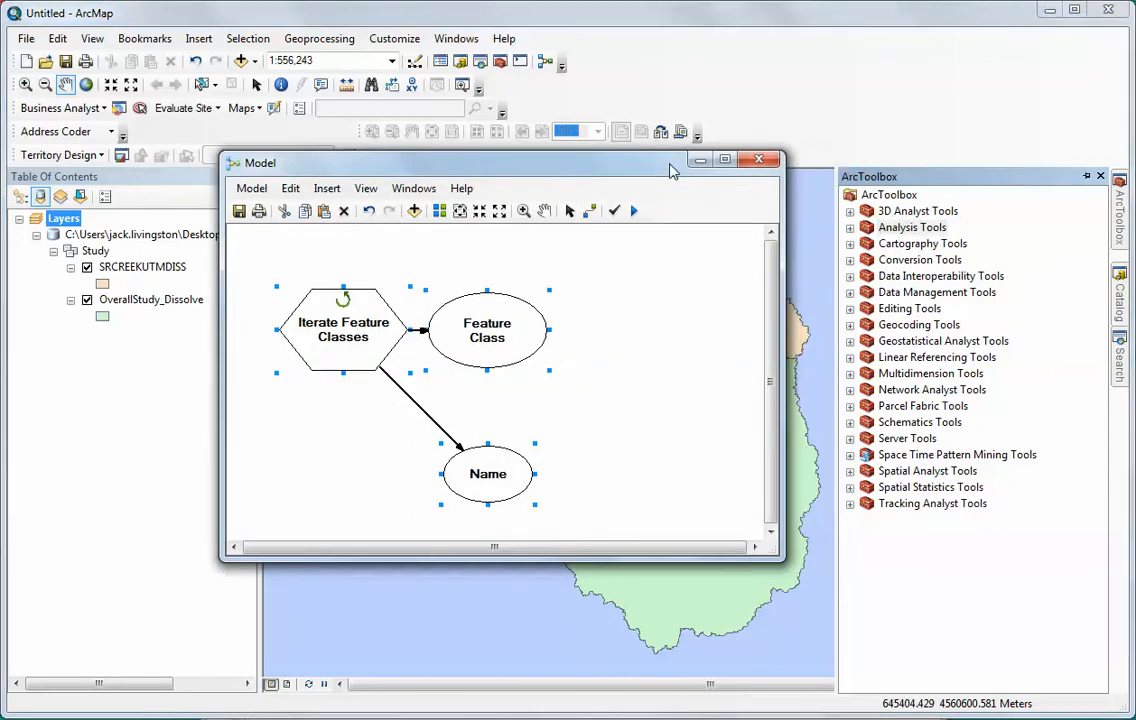
click(850, 228)
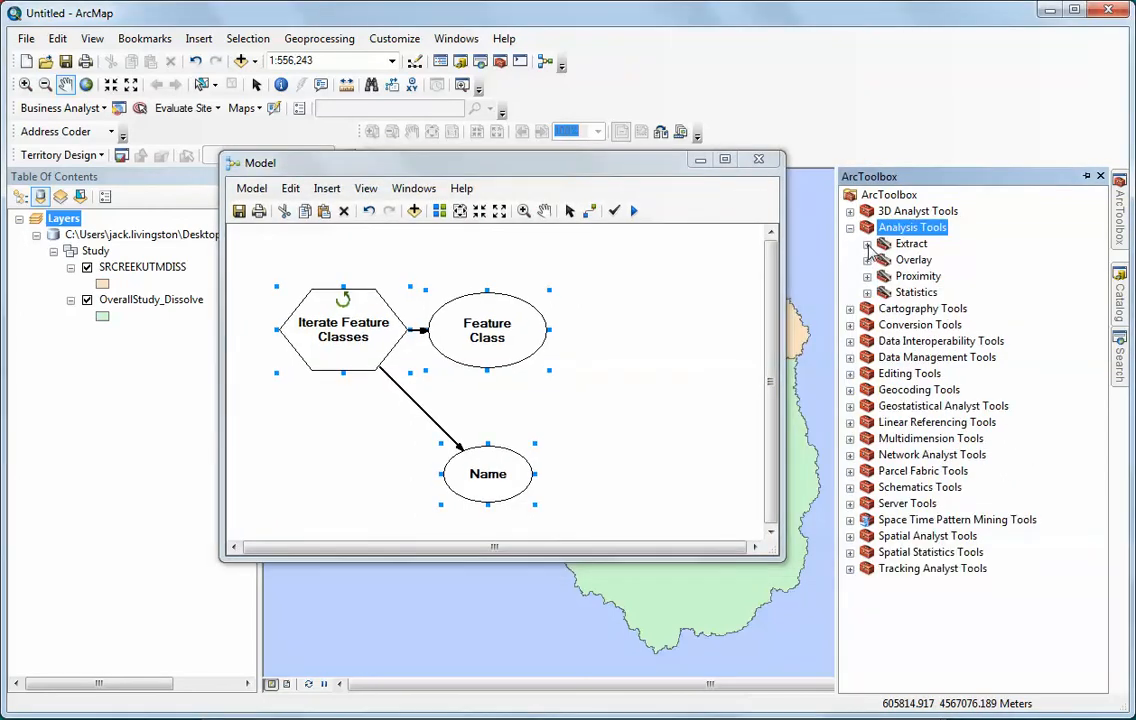
click(867, 244)
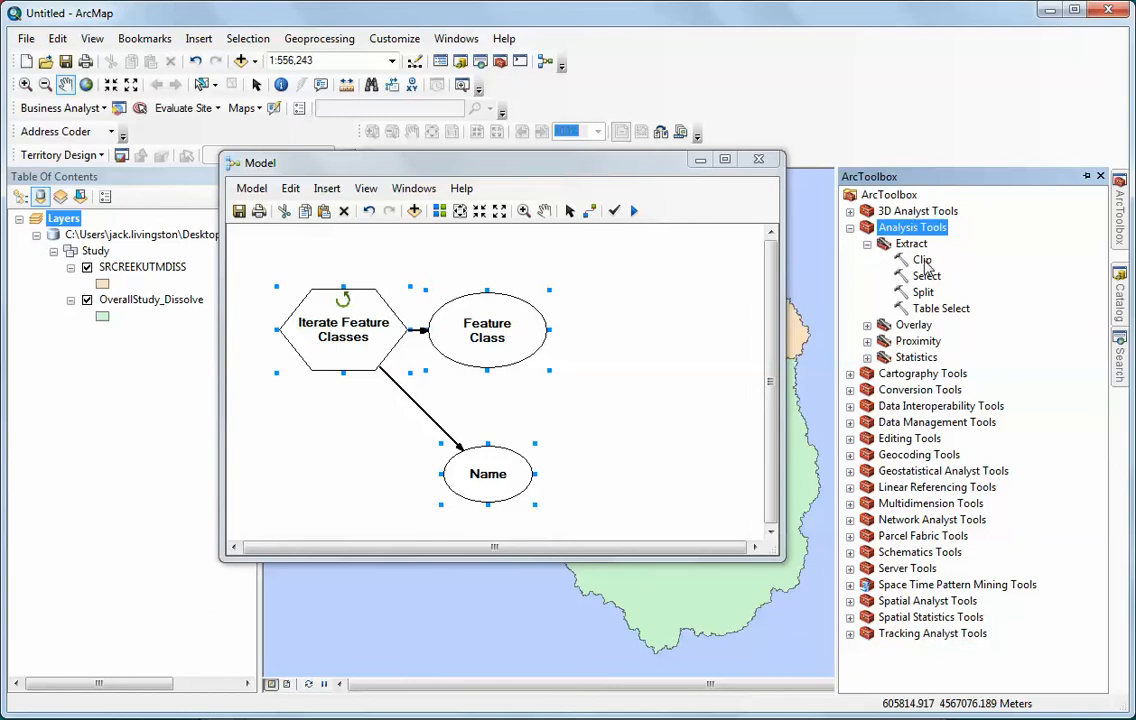
drag(922, 260, 658, 346)
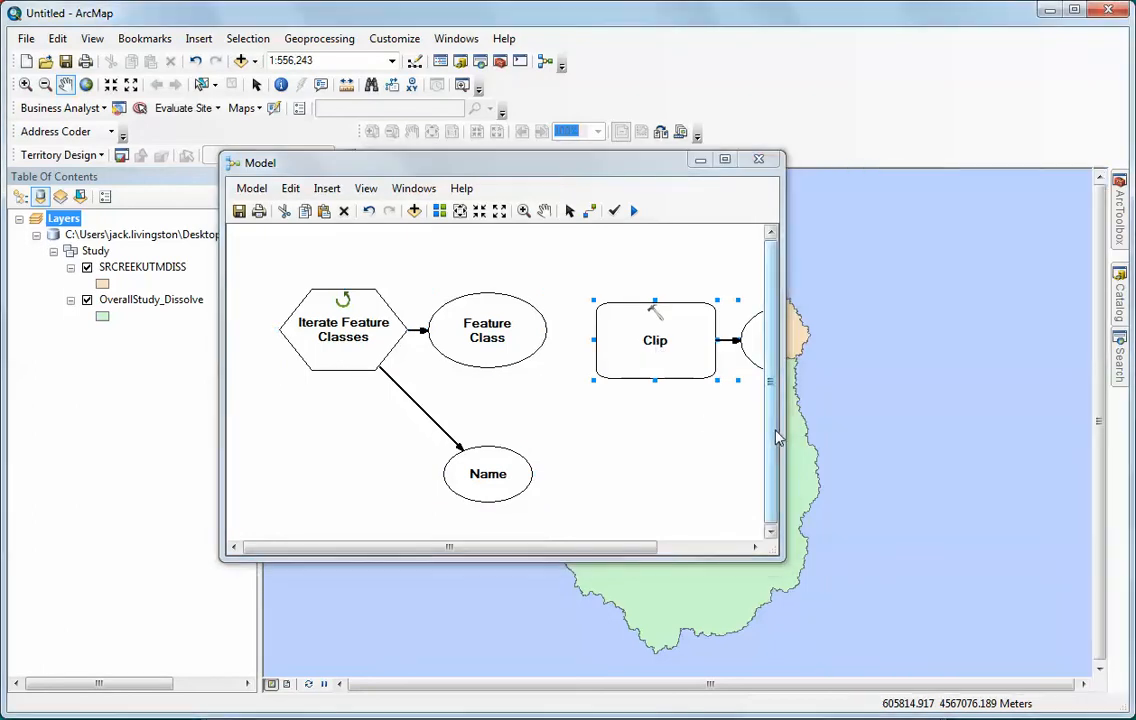
drag(787, 428, 922, 426)
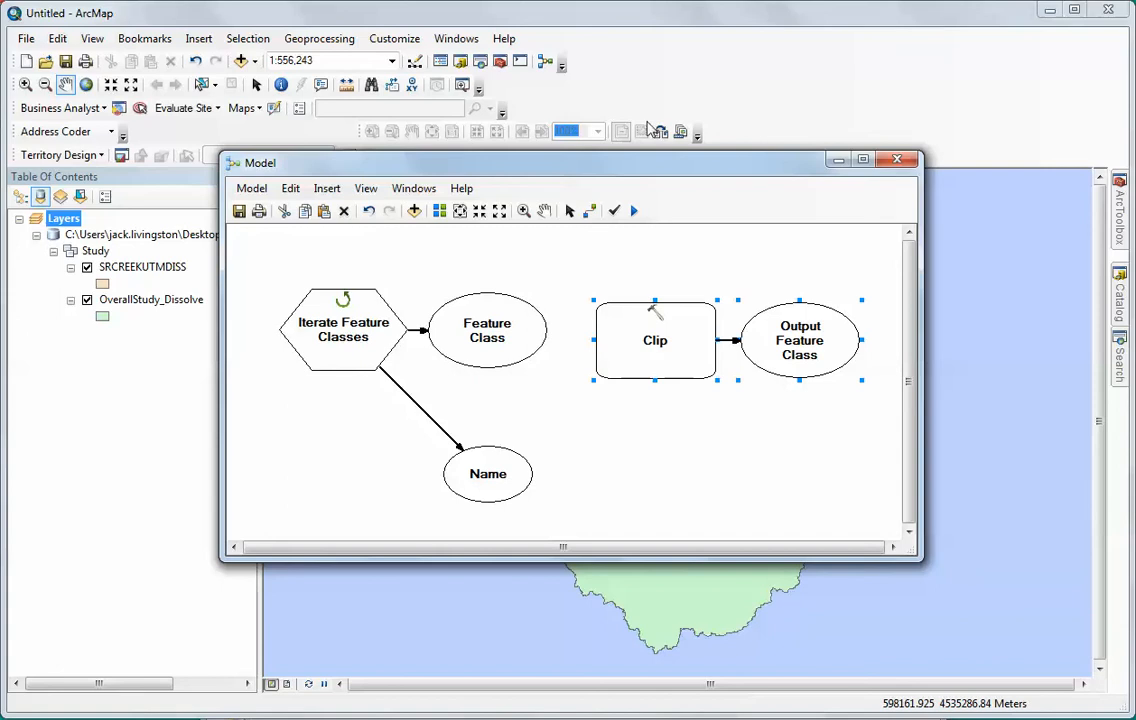
- Connect the iterator's Feature Class output to the Clip tool as its Input Features
click(590, 212)
double_click(513, 319)
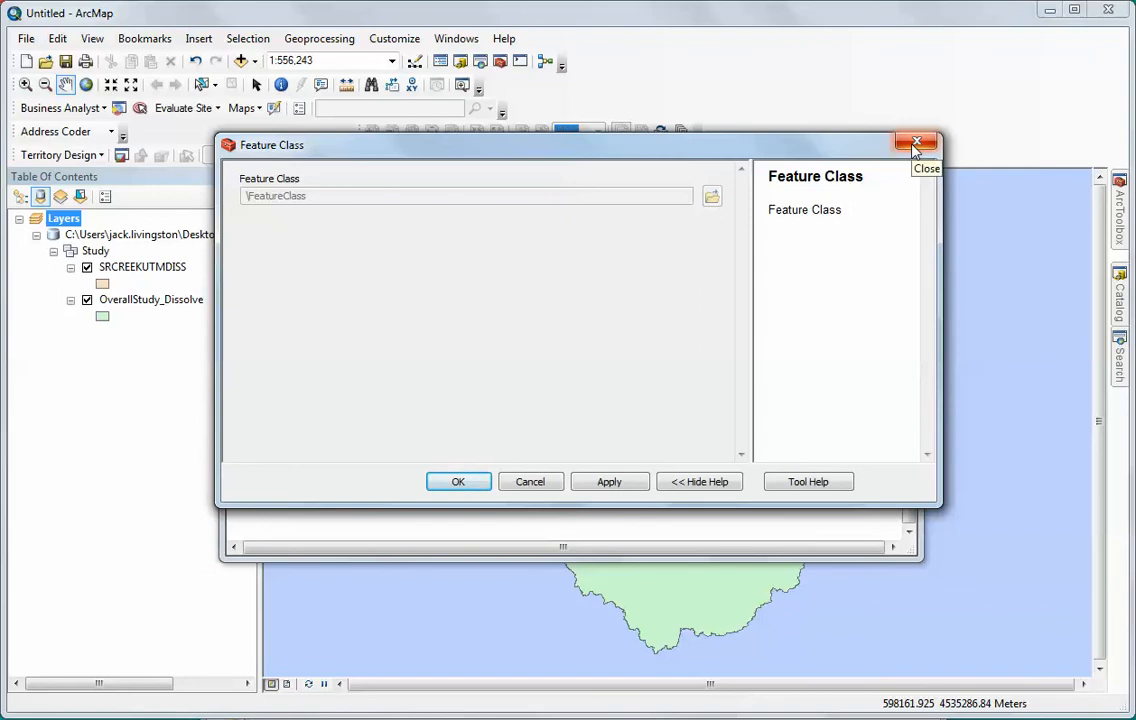
click(914, 147)
click(507, 342)
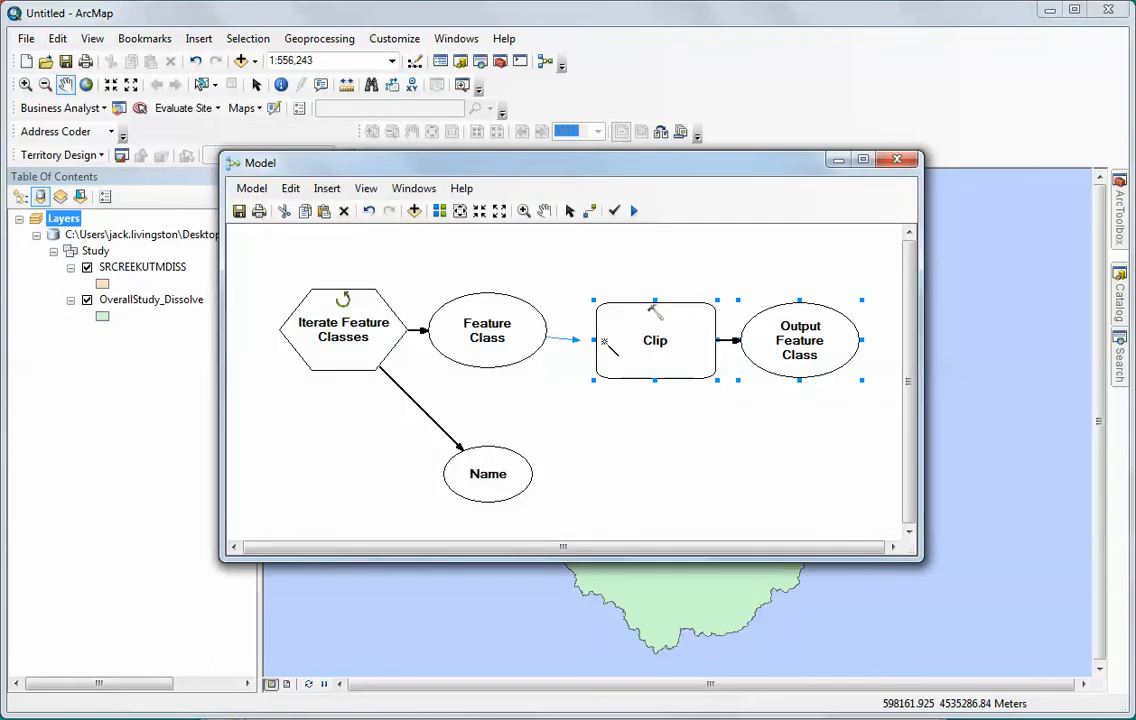
click(627, 352)
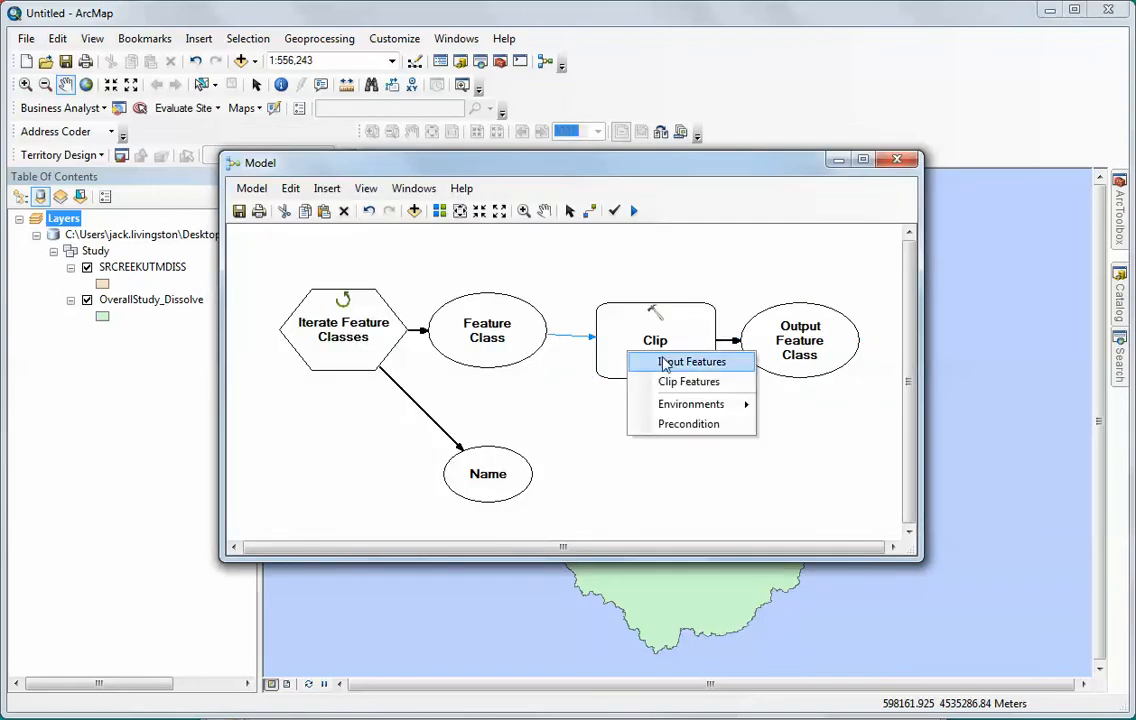
click(664, 363)
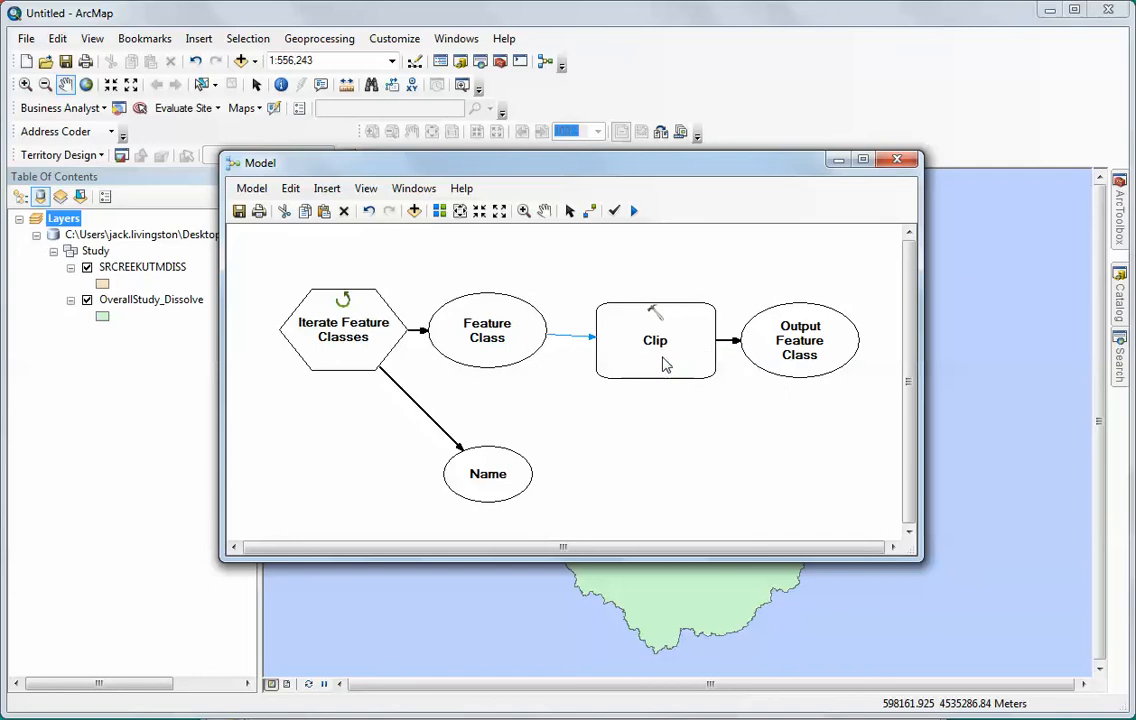
- Set the Iterate Feature Classes workspace to UTMDATA.gdb in the DISSOLVE folder on the desktop
right_click(362, 338)
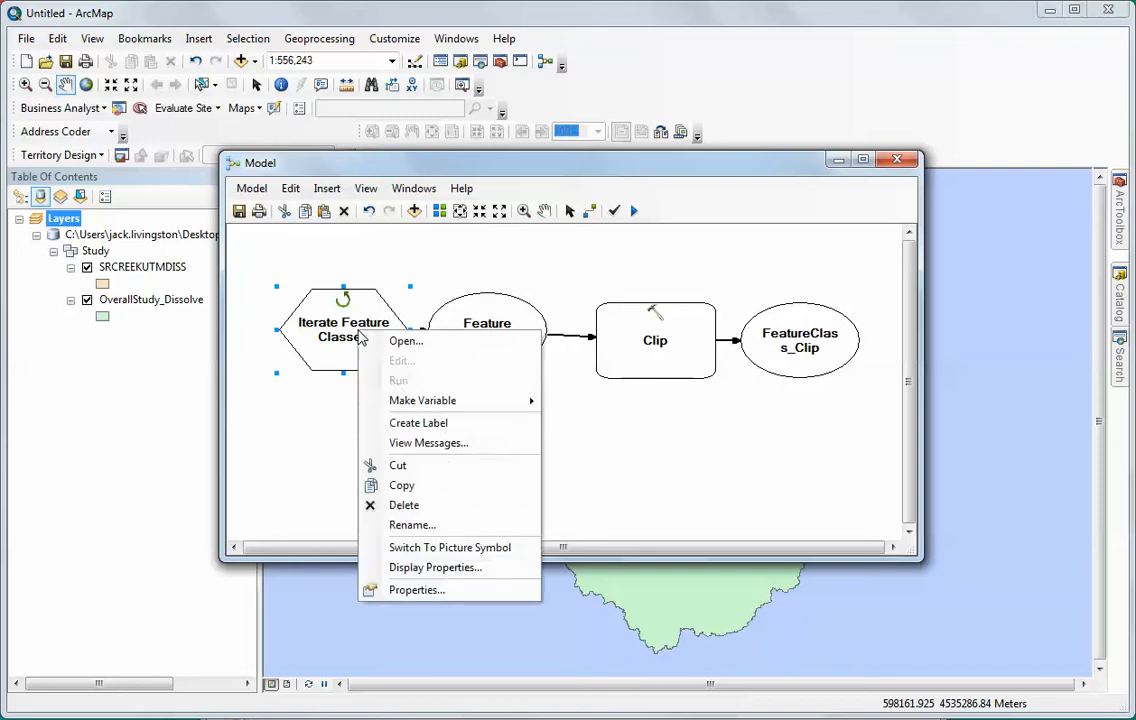
click(392, 341)
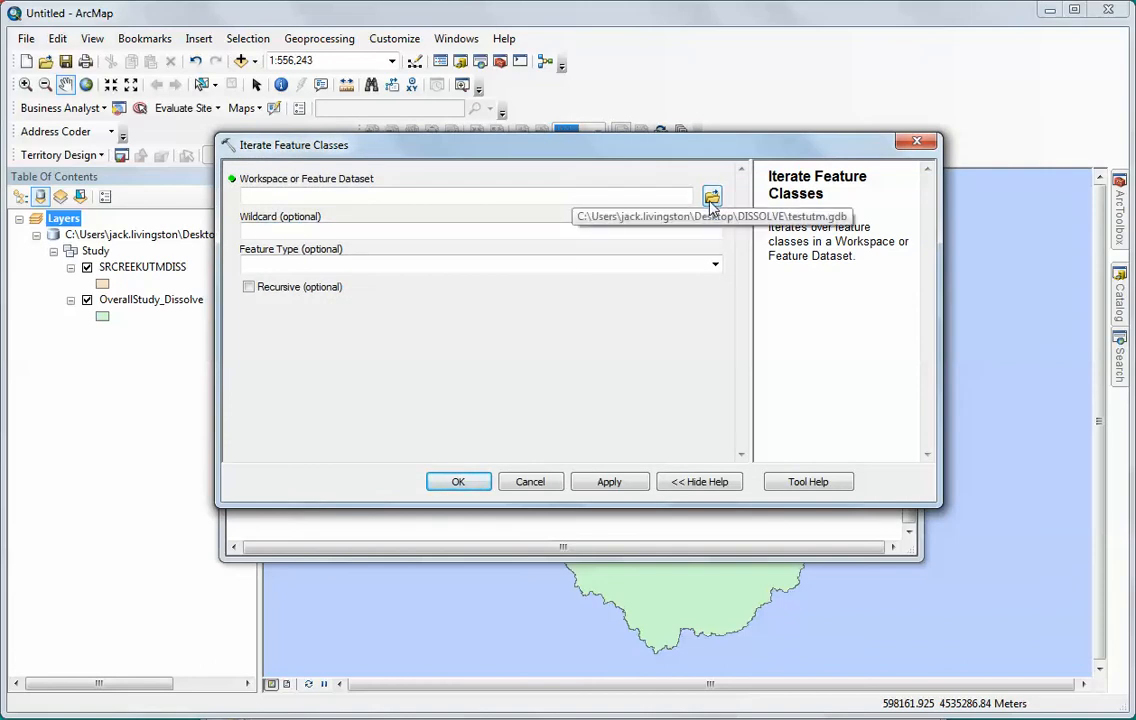
click(711, 198)
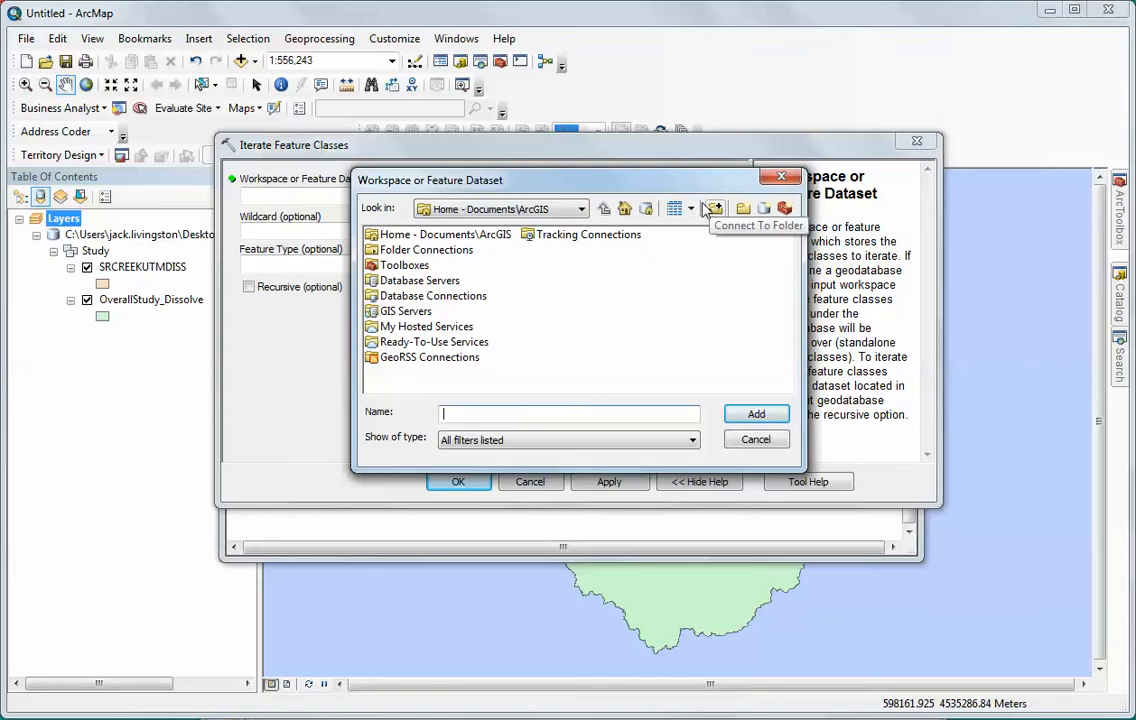
click(528, 209)
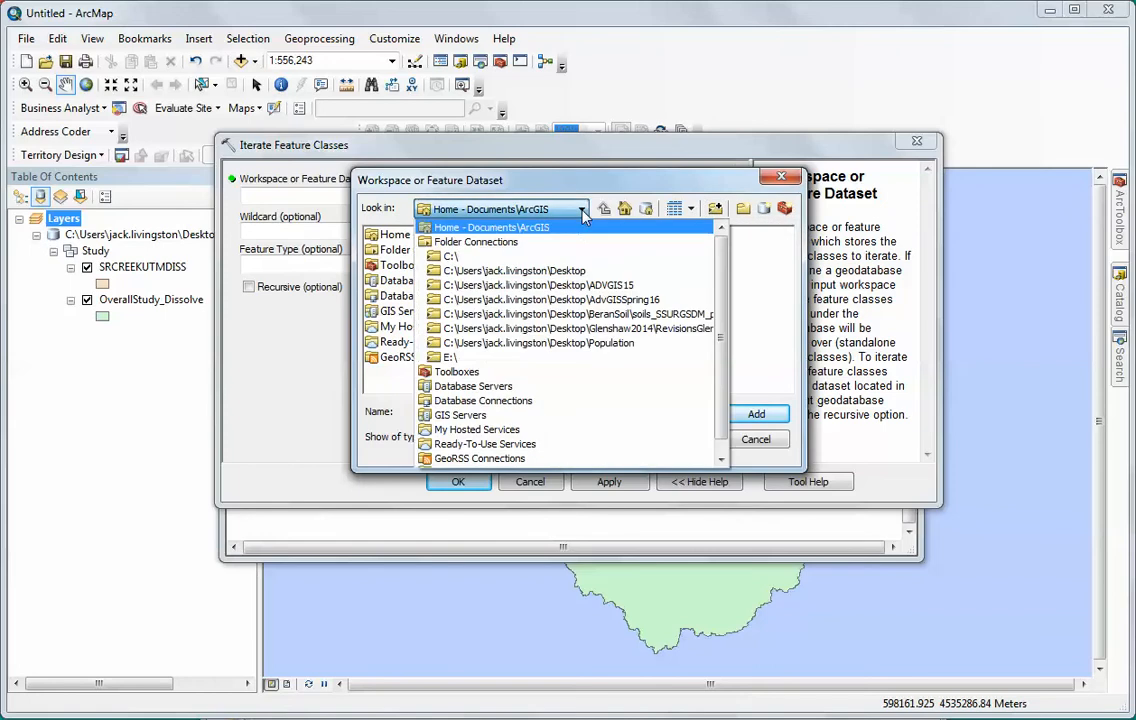
click(533, 271)
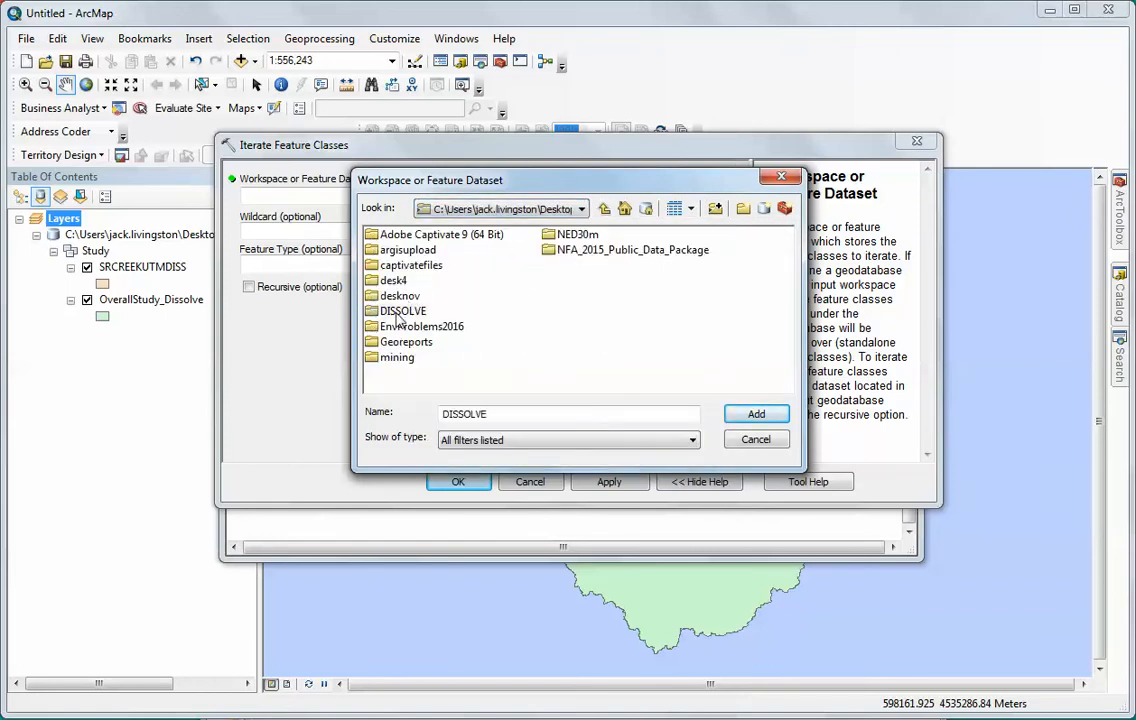
double_click(398, 317)
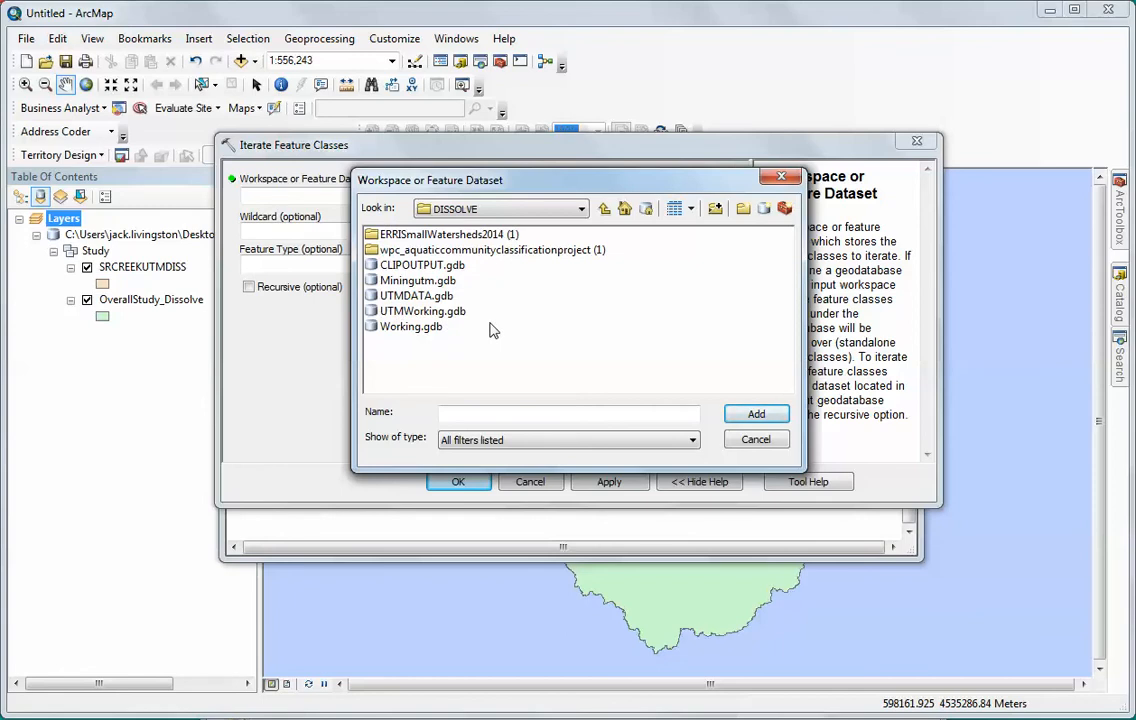
click(399, 296)
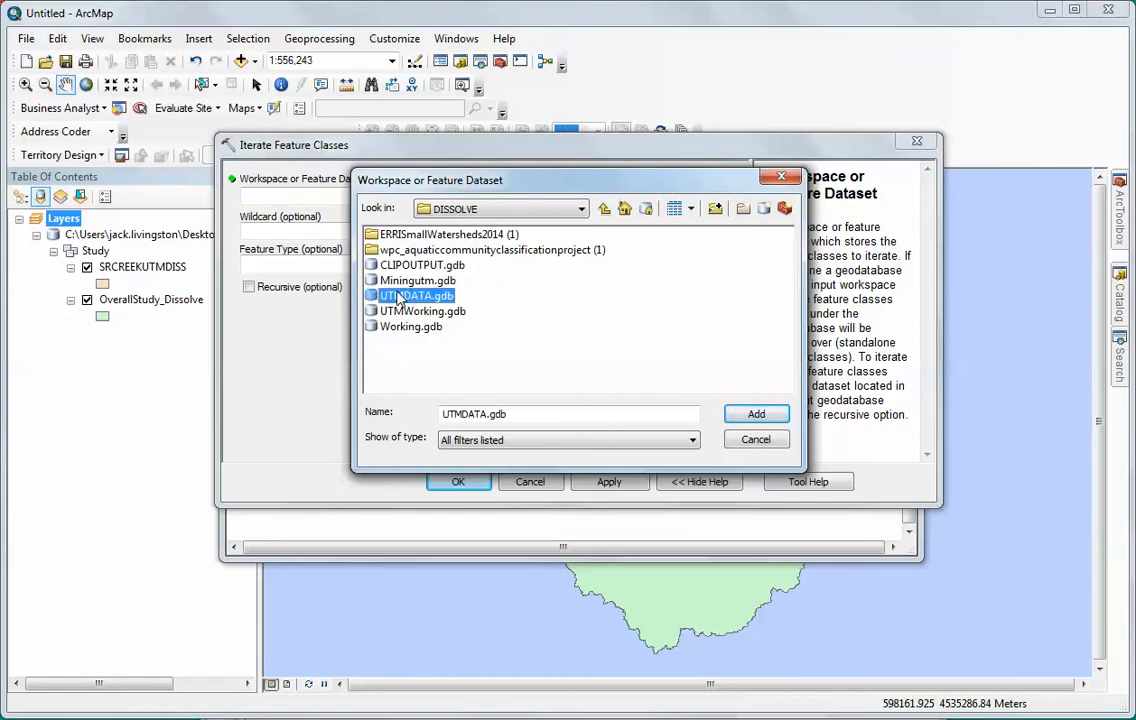
click(756, 416)
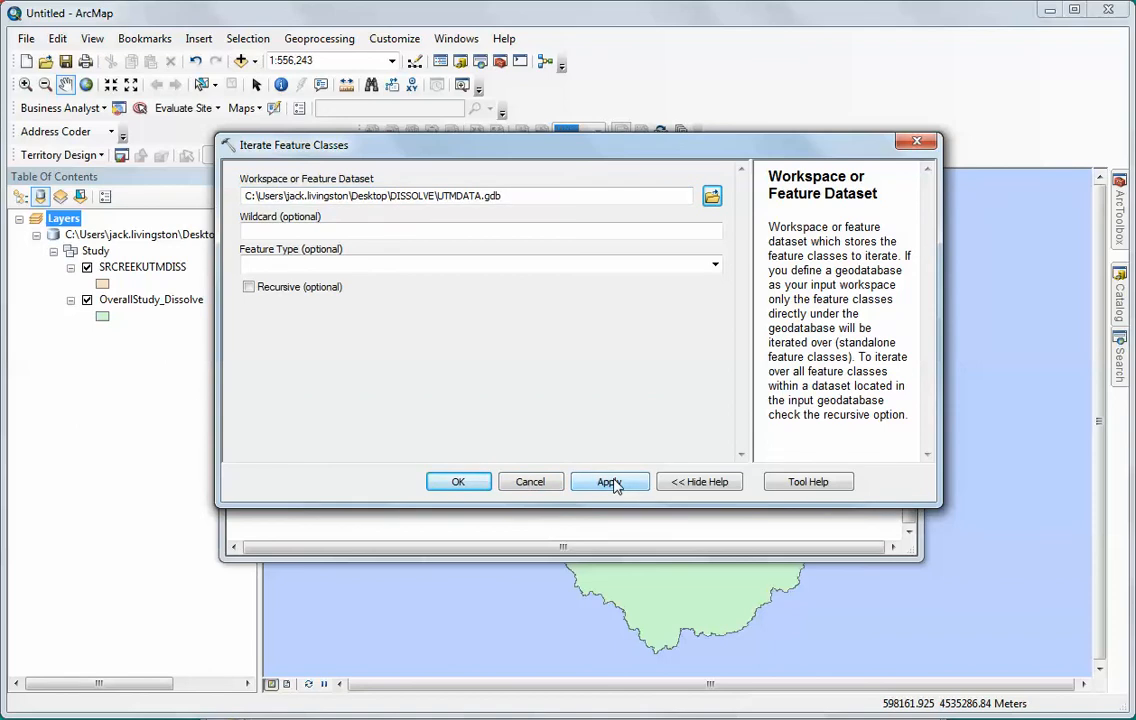
click(457, 484)
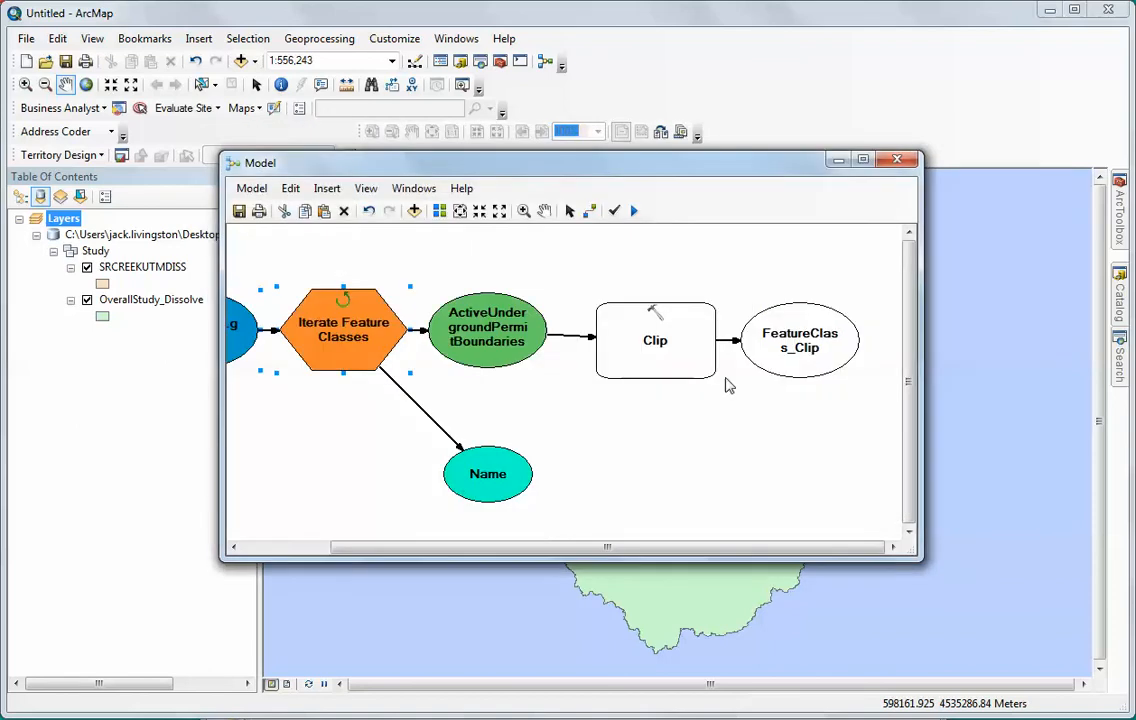
- Examine the feature classes stored in UTMDATA.gdb in the catalog and the geodatabase's input element in the model
click(1121, 297)
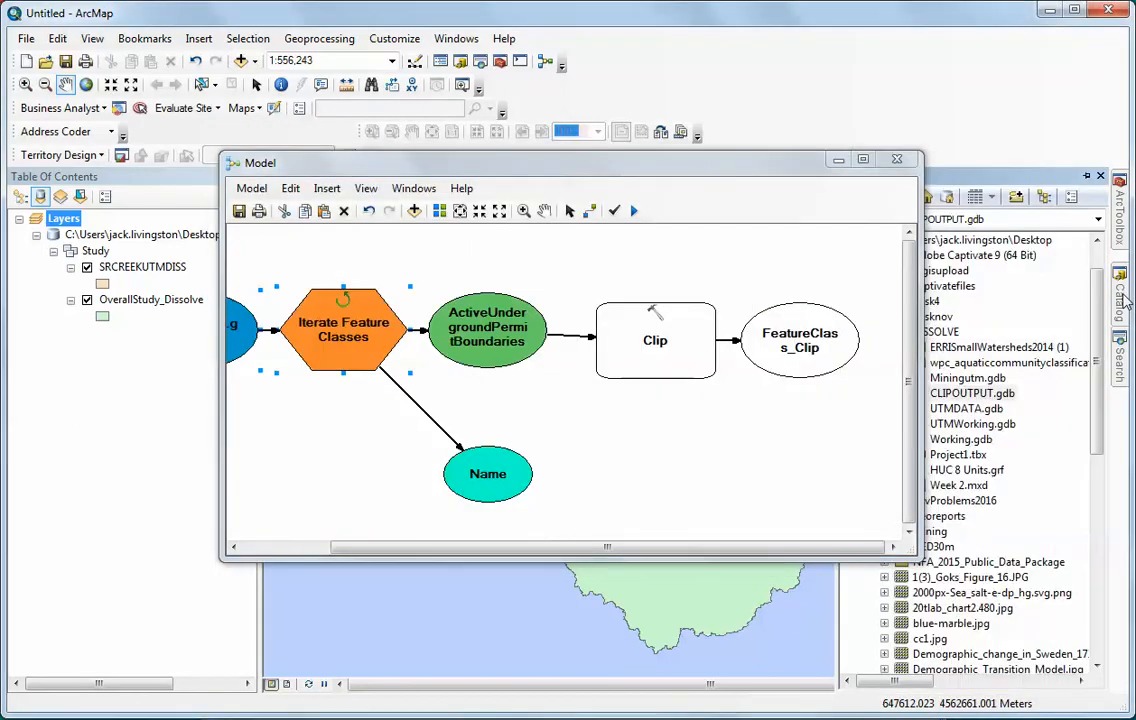
drag(735, 170, 591, 172)
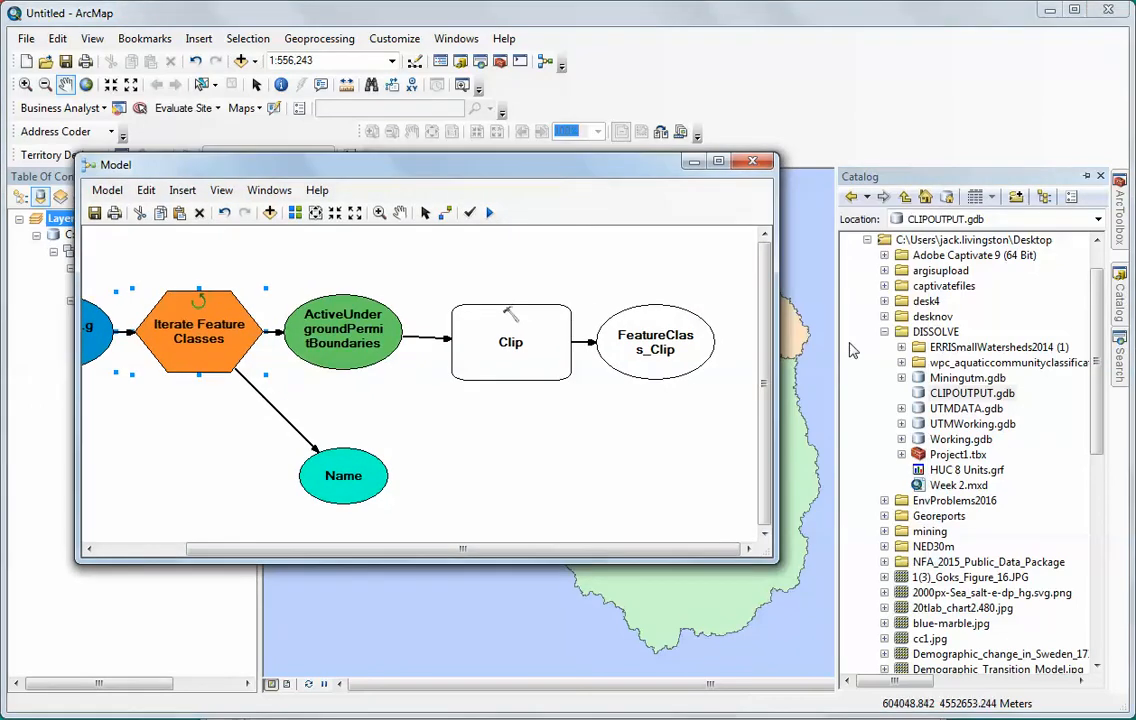
click(901, 409)
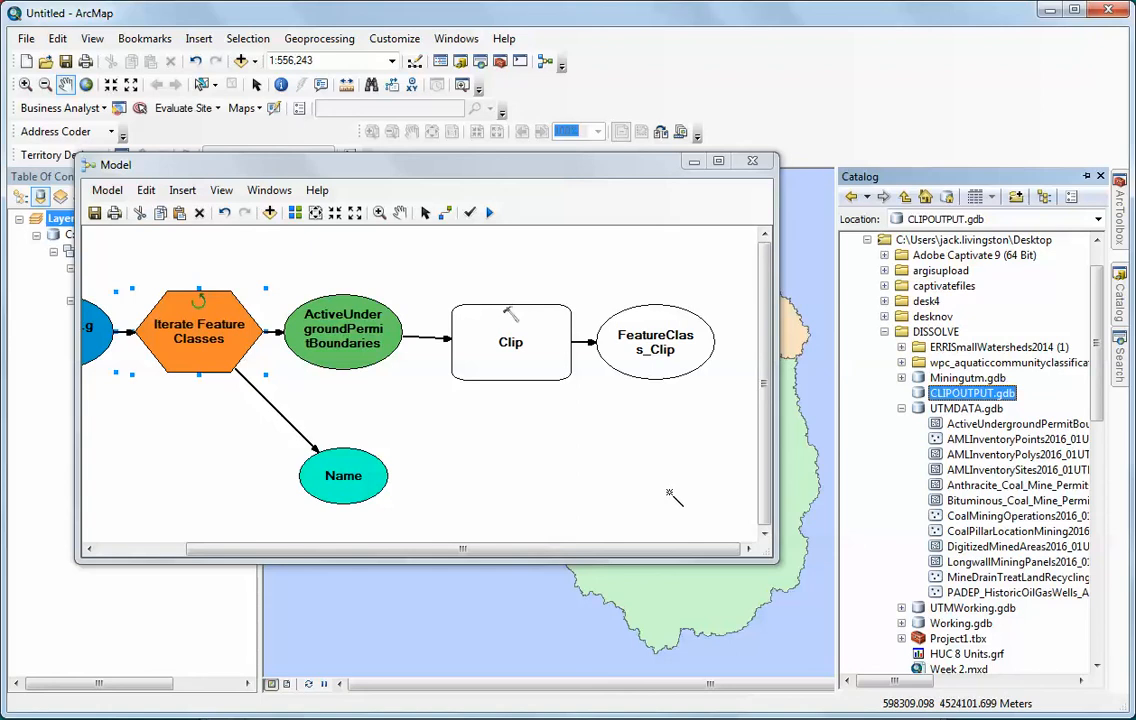
click(482, 462)
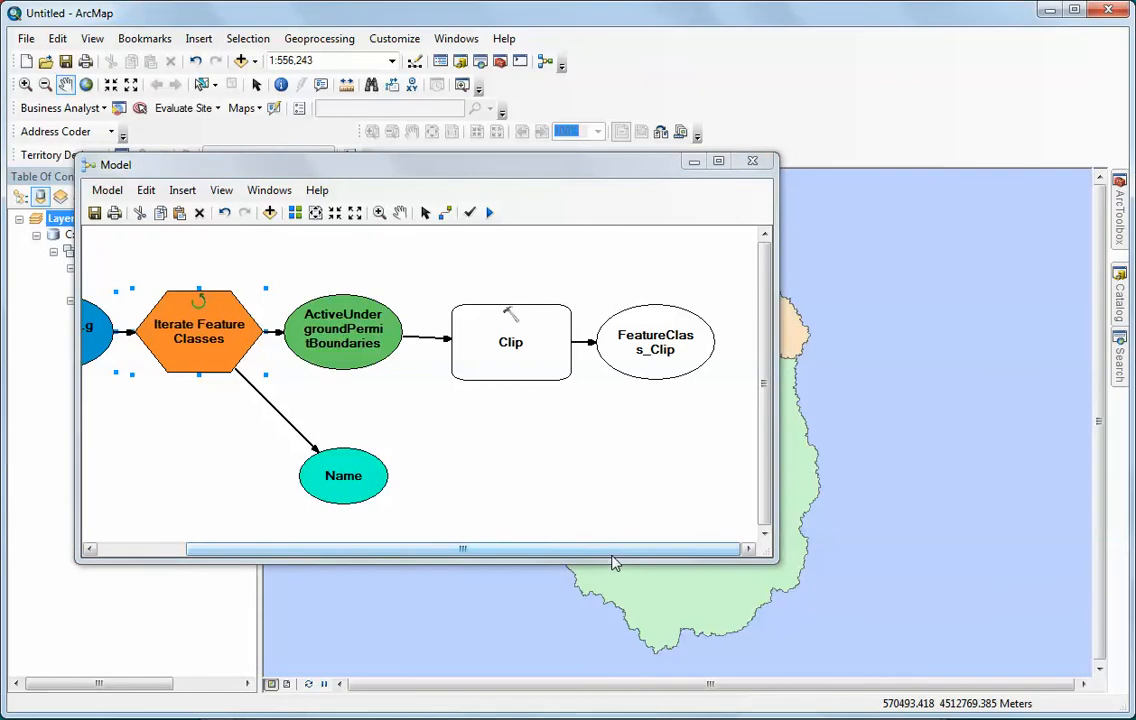
drag(598, 553, 503, 567)
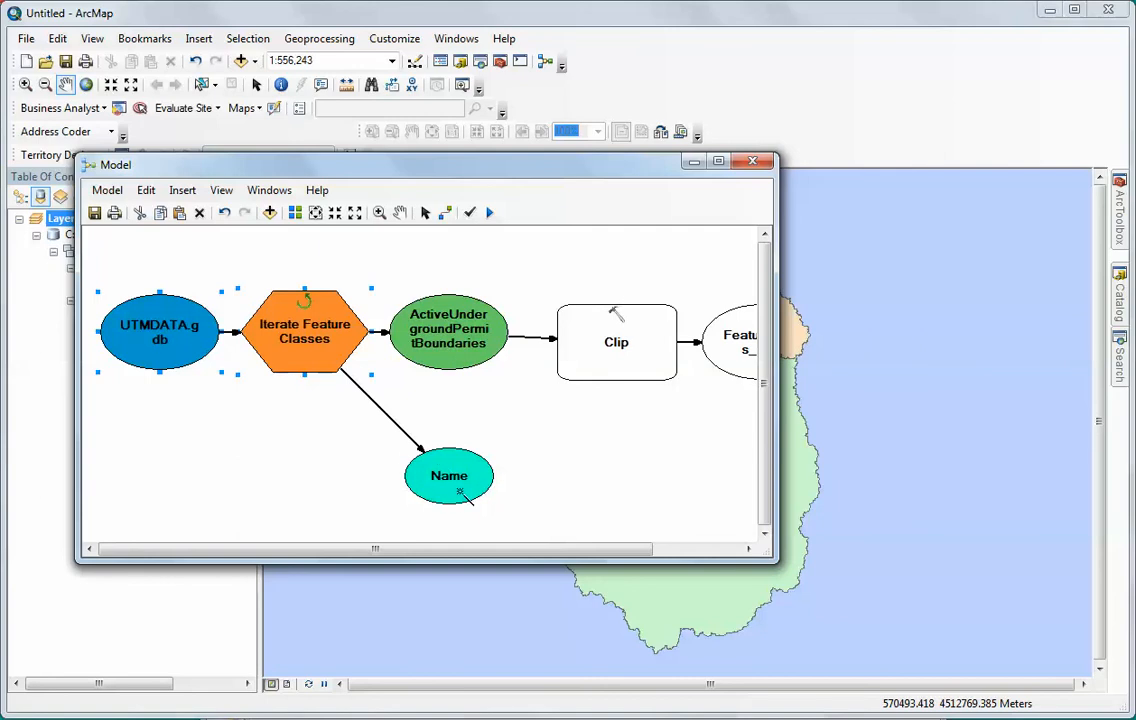
- Set the Clip tool's Clip Features to OverallStudy_Dissolve from the Study dataset of UTMWorking.gdb in the DISSOLVE folder
right_click(593, 356)
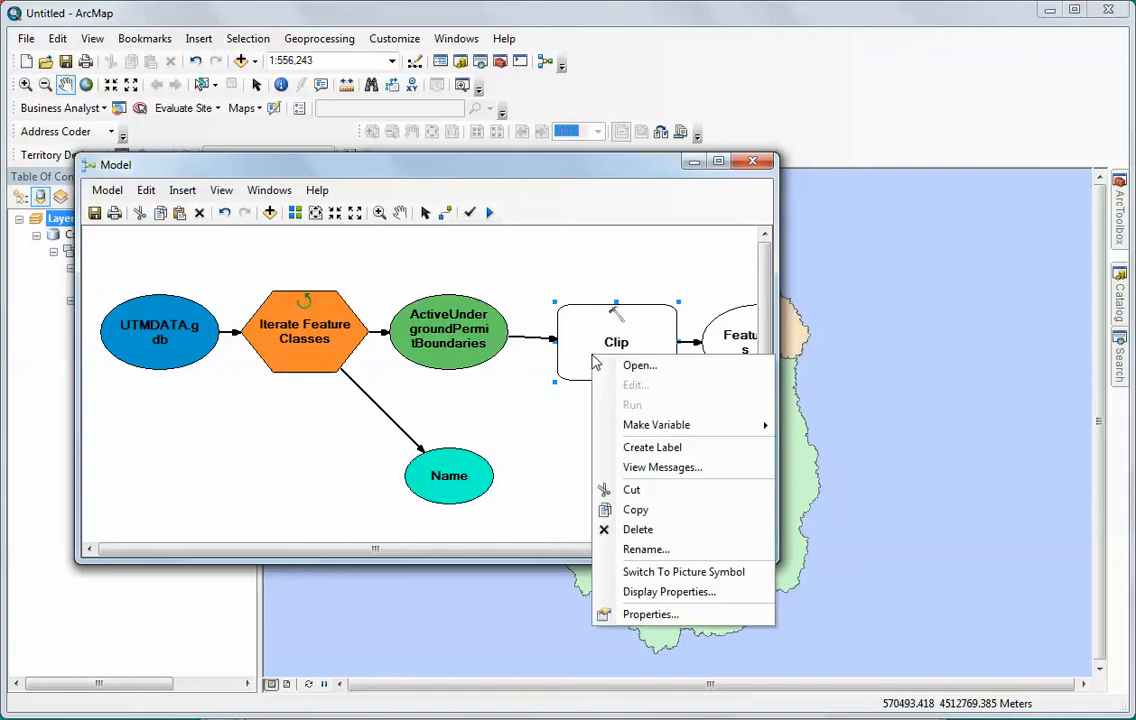
click(633, 371)
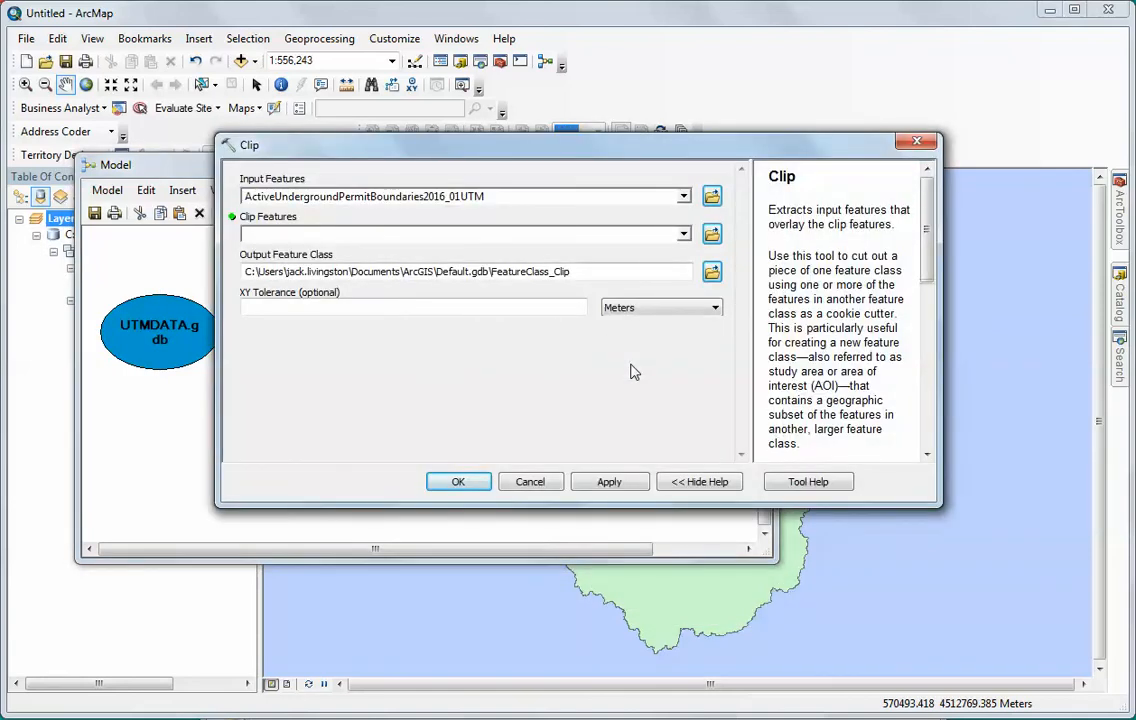
click(711, 234)
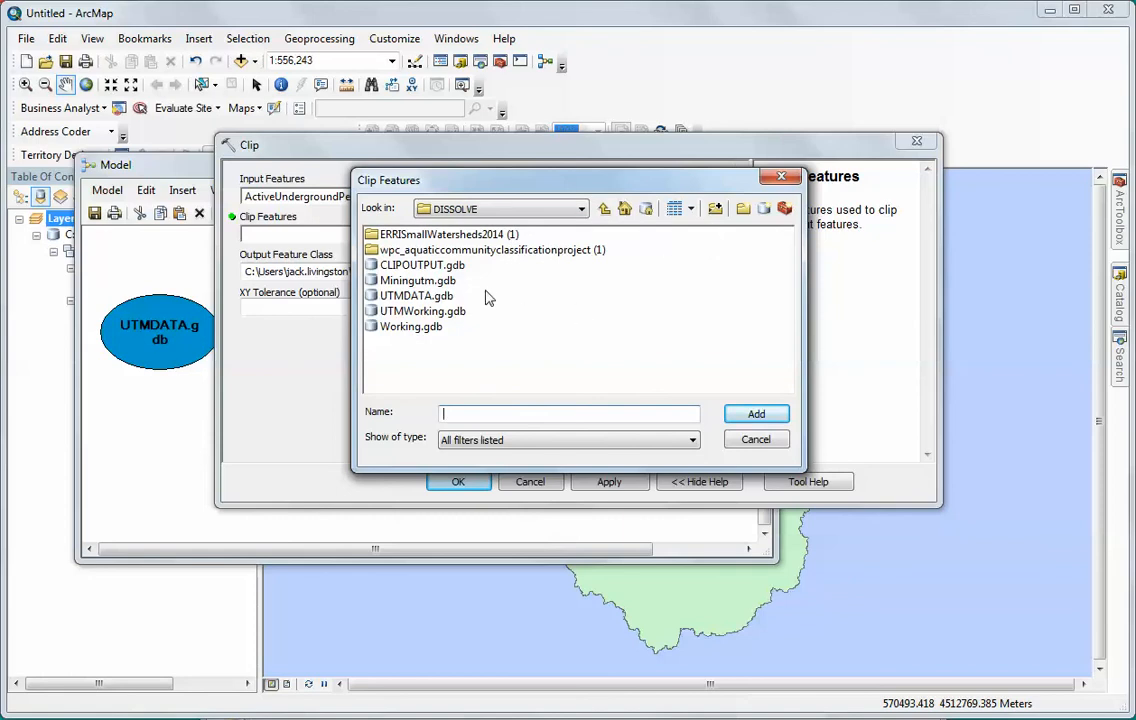
double_click(408, 313)
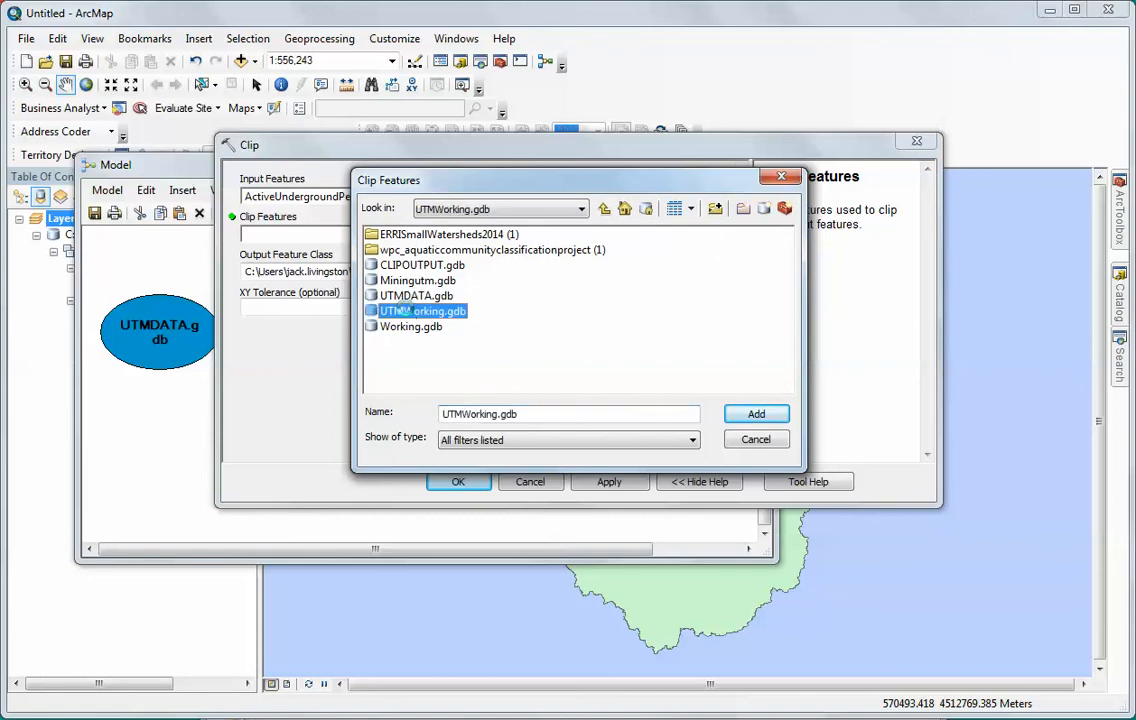
double_click(395, 235)
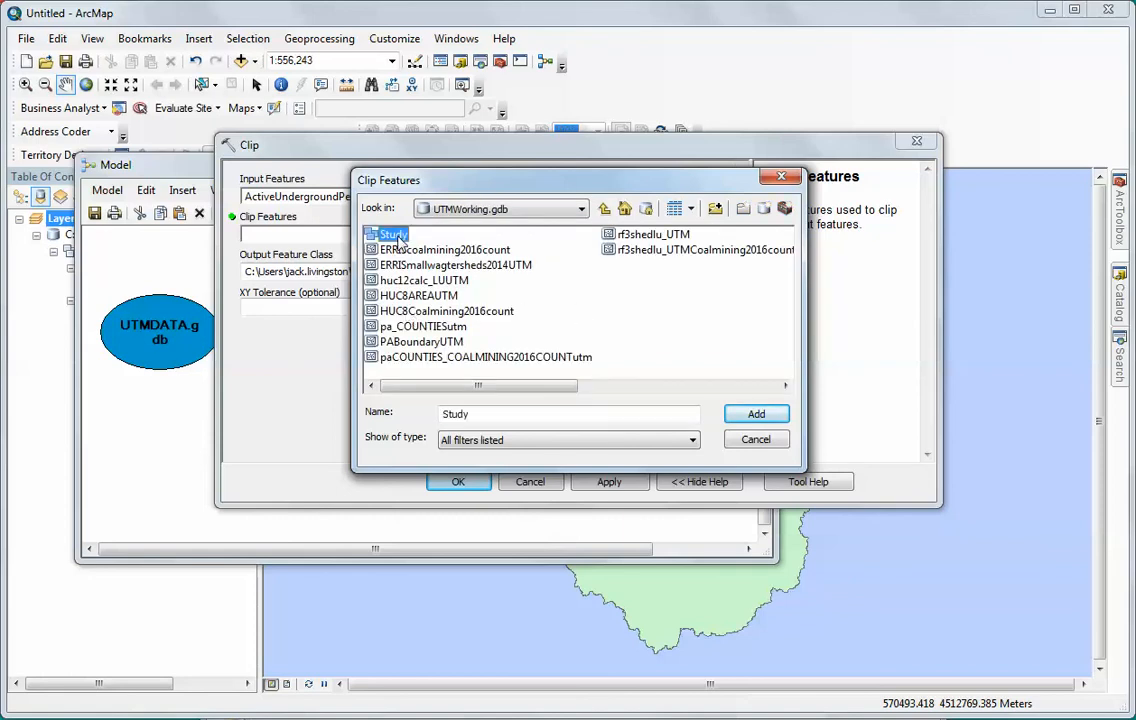
click(399, 237)
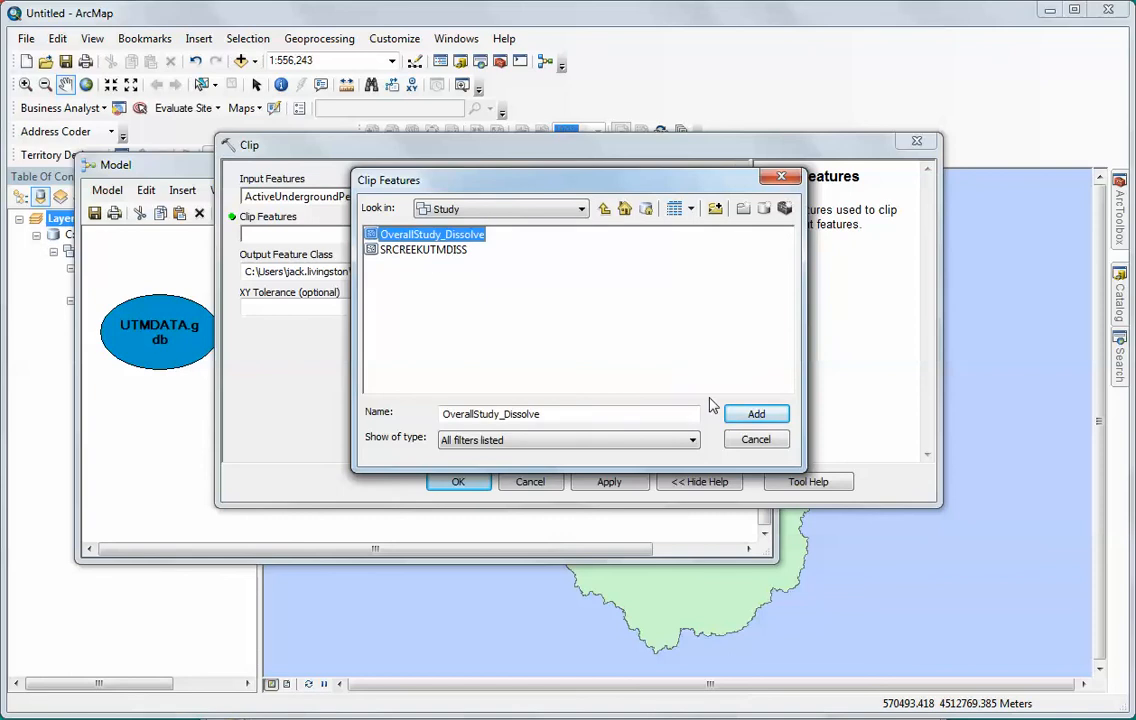
click(756, 415)
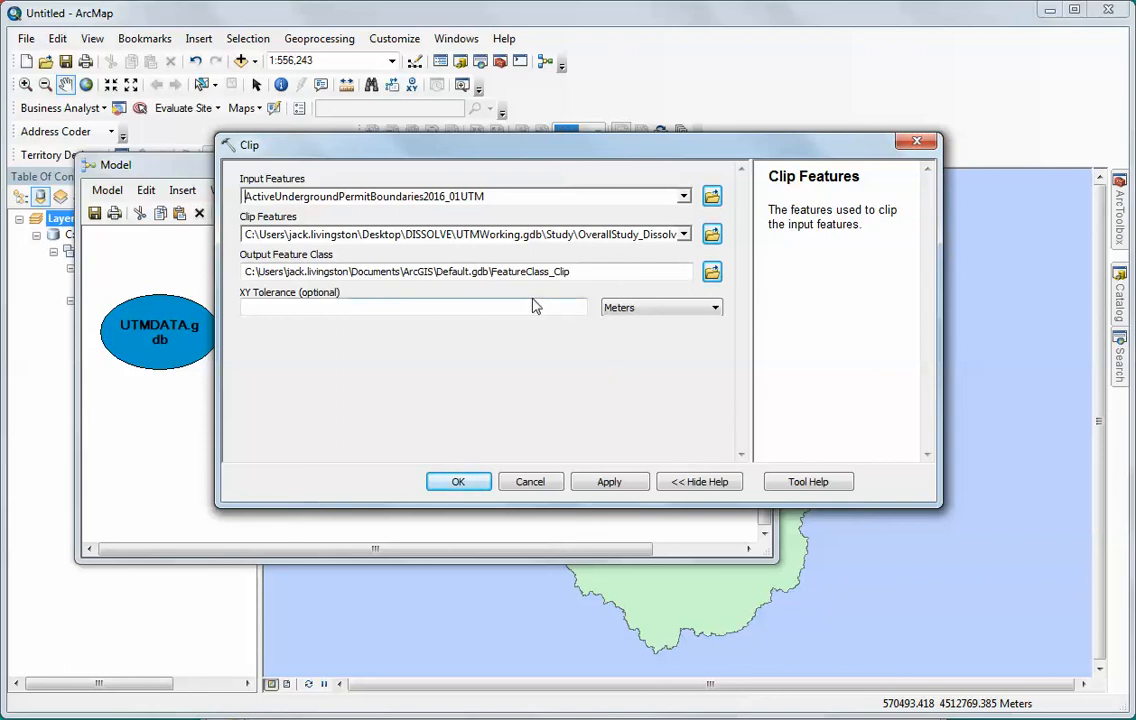
- Set the Clip tool's Output Feature Class to %name%Overallstudyclip in CLIPOUTPUT.gdb in the DISSOLVE folder and accept the tool settings
click(711, 272)
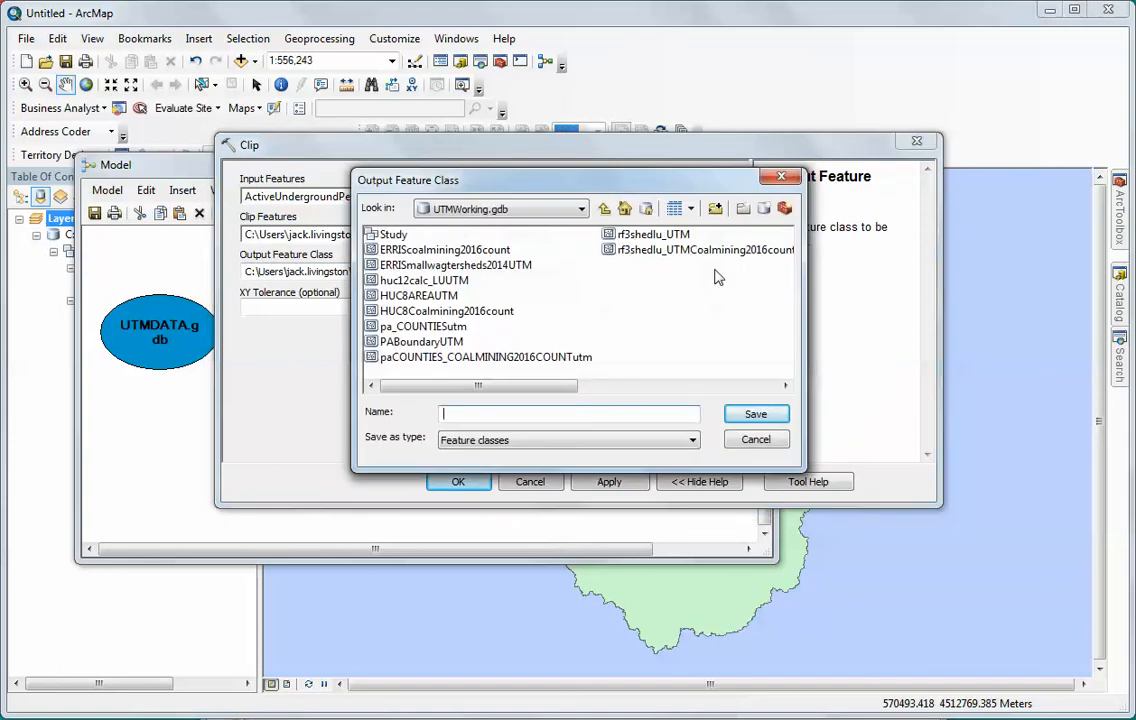
click(604, 209)
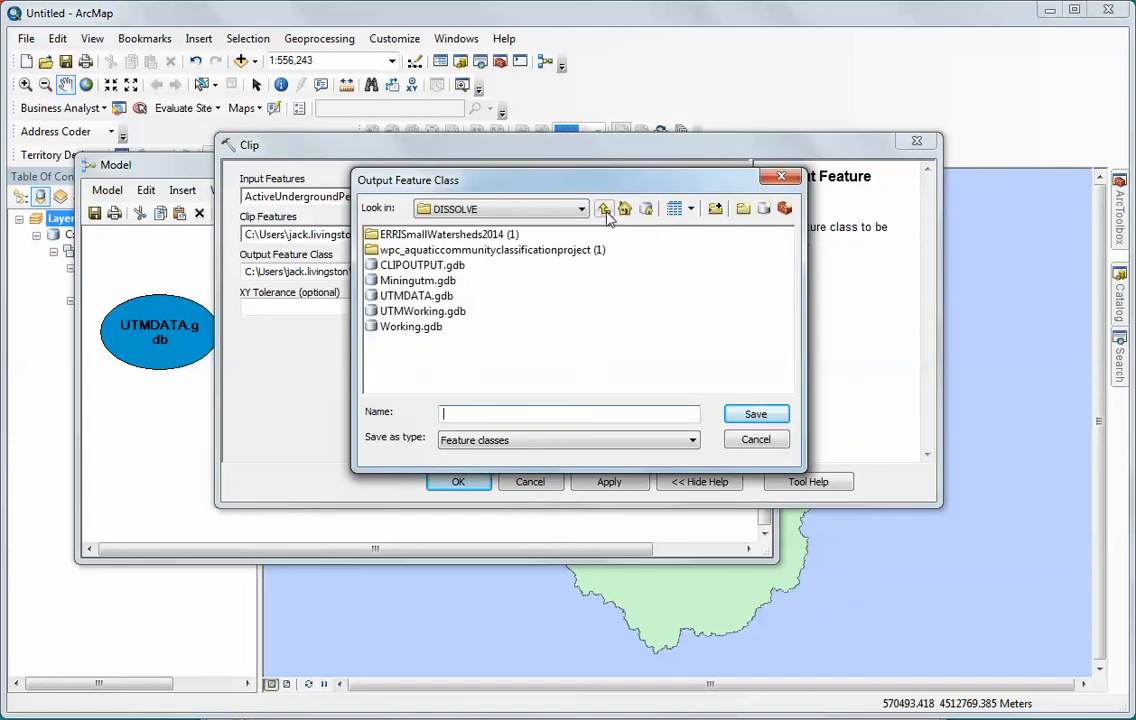
double_click(410, 266)
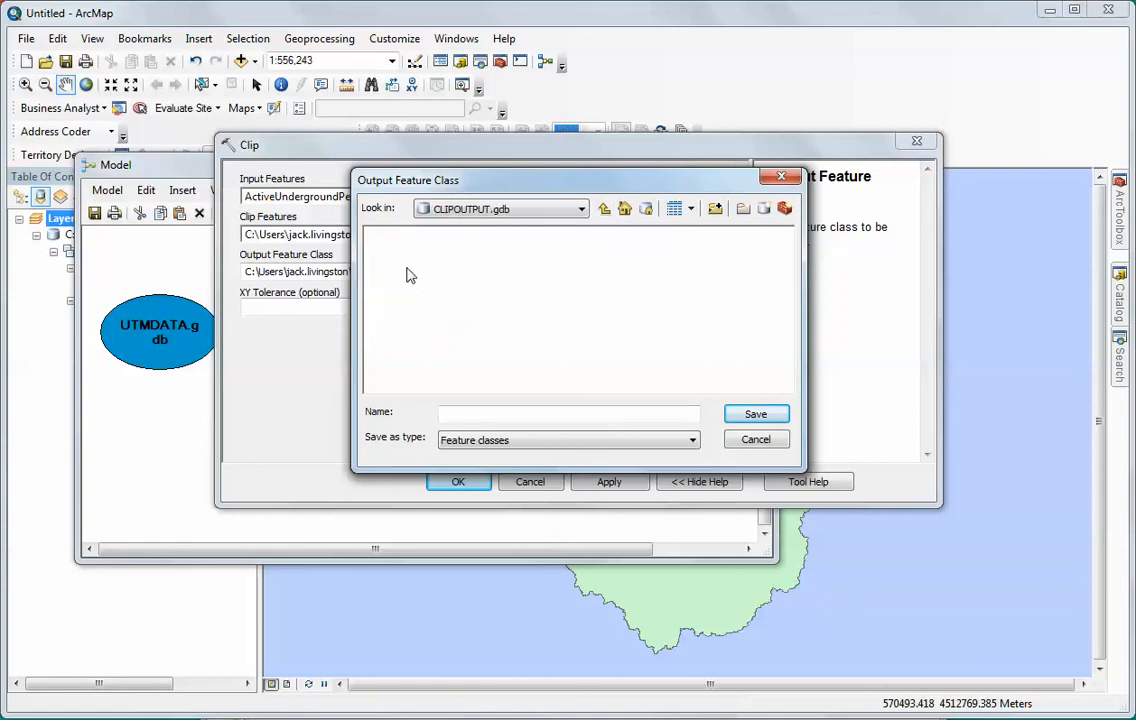
click(456, 414)
text(%)
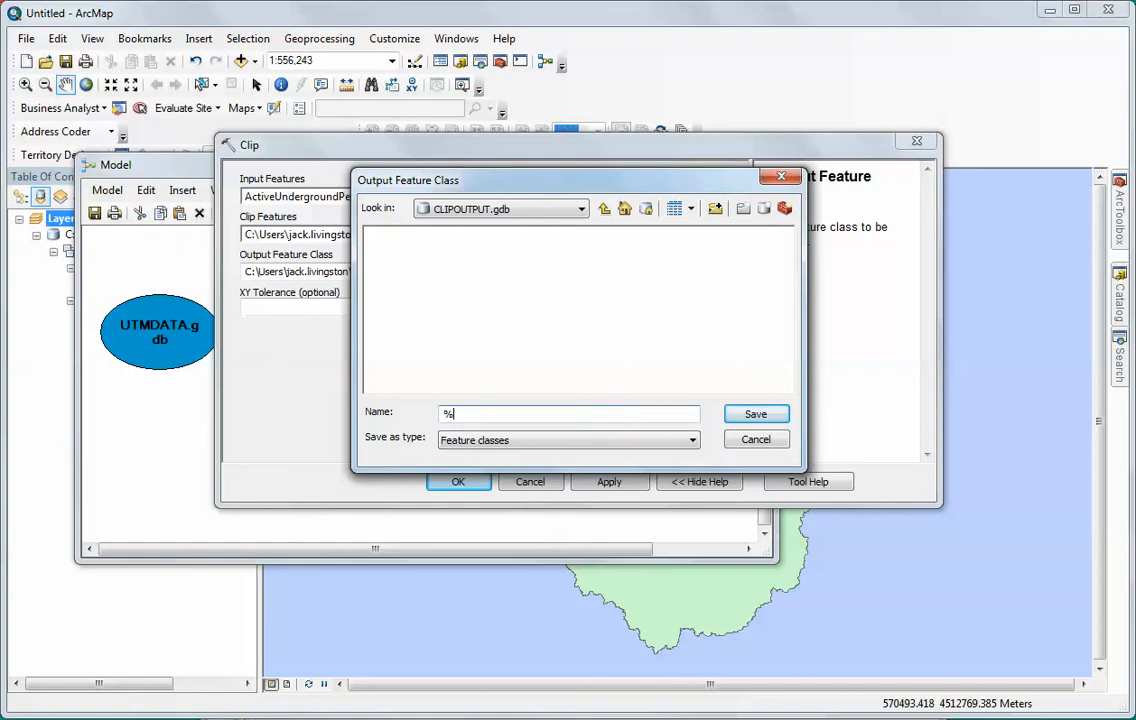
text(name%Overallstudyclip)
click(755, 415)
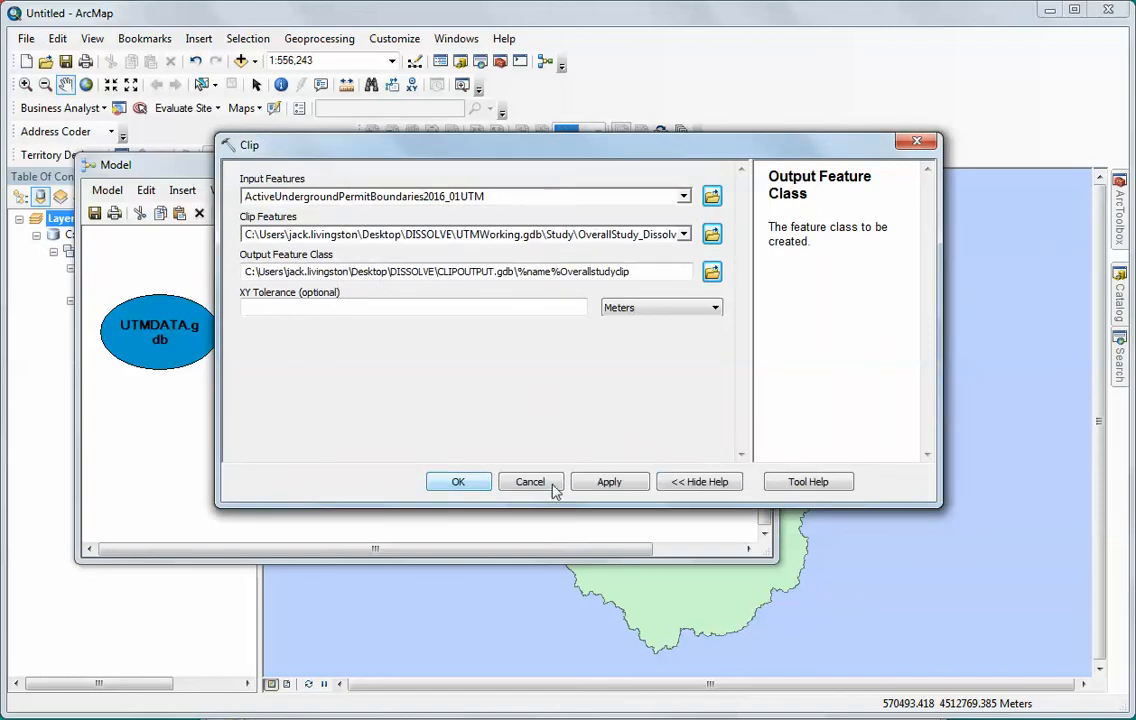
click(476, 483)
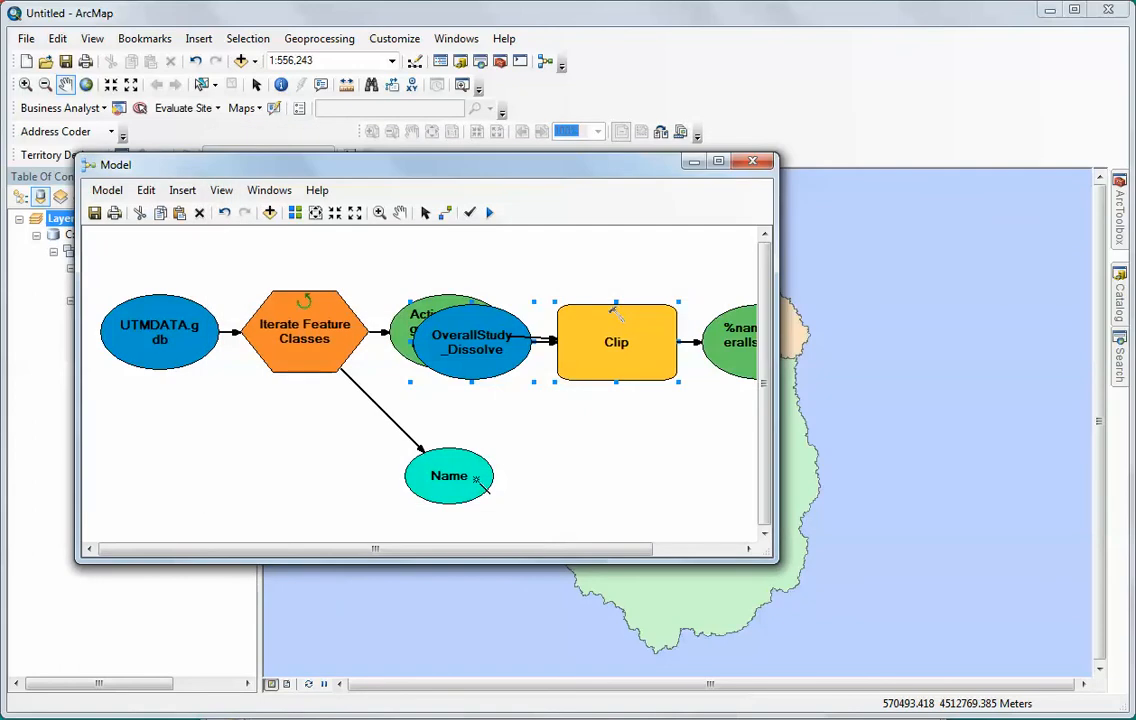
- Apply the automatic layout to the model's elements and fit the whole diagram in the model window
click(296, 213)
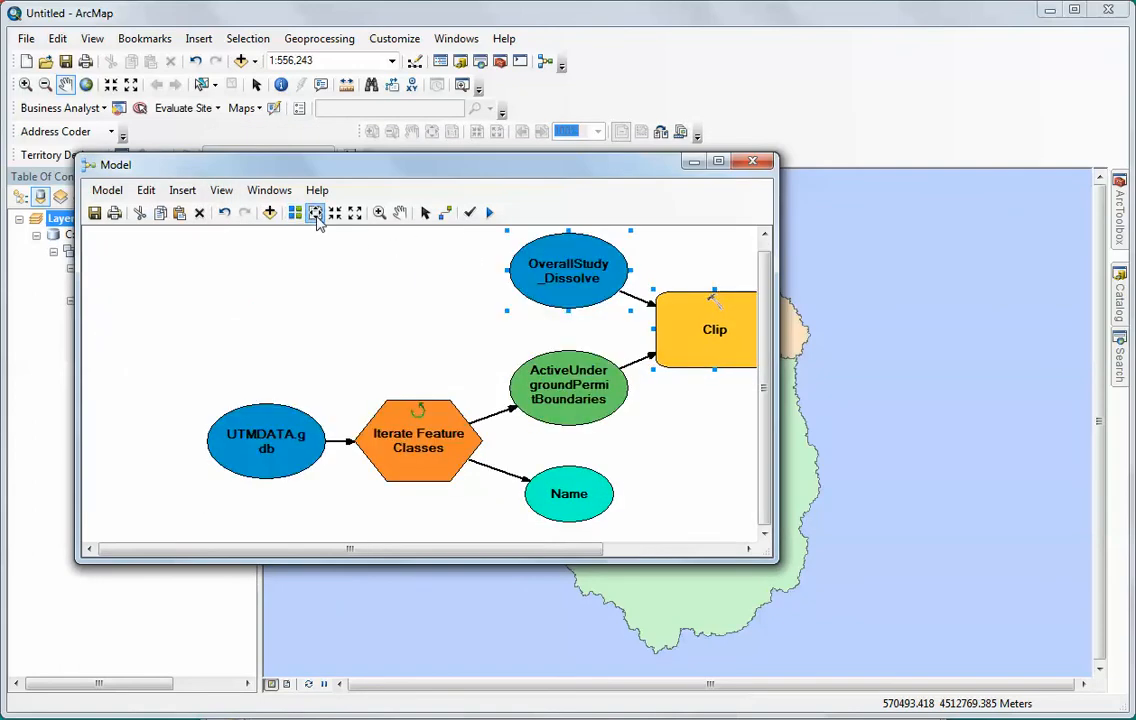
click(315, 214)
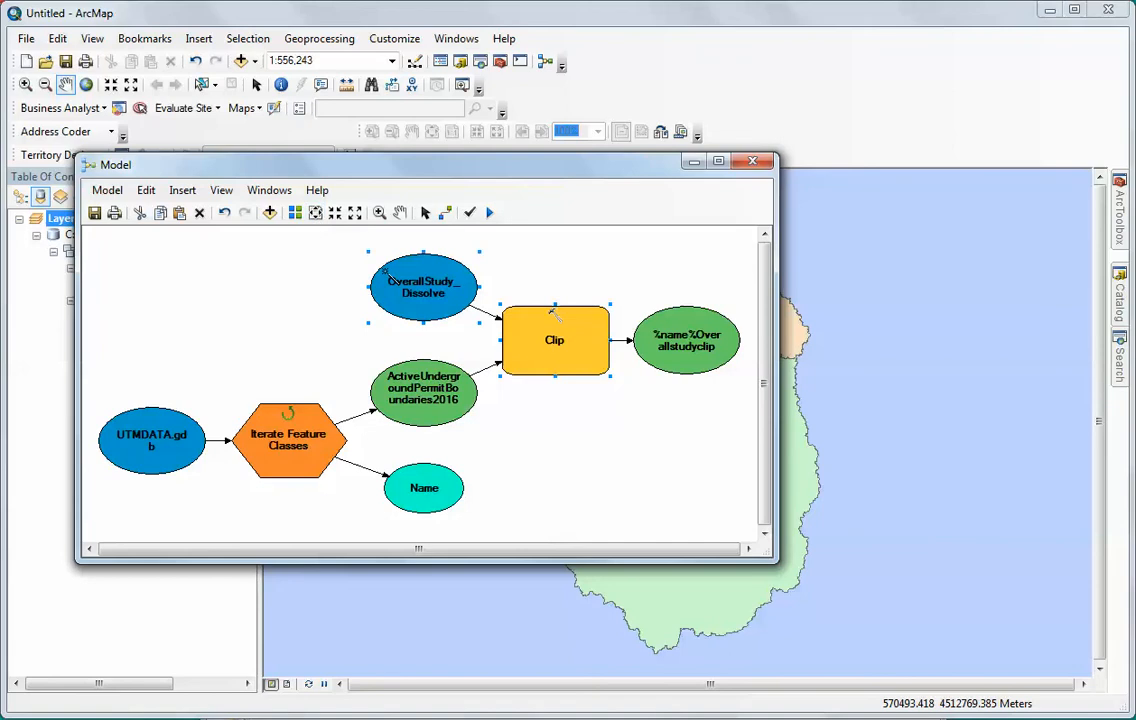